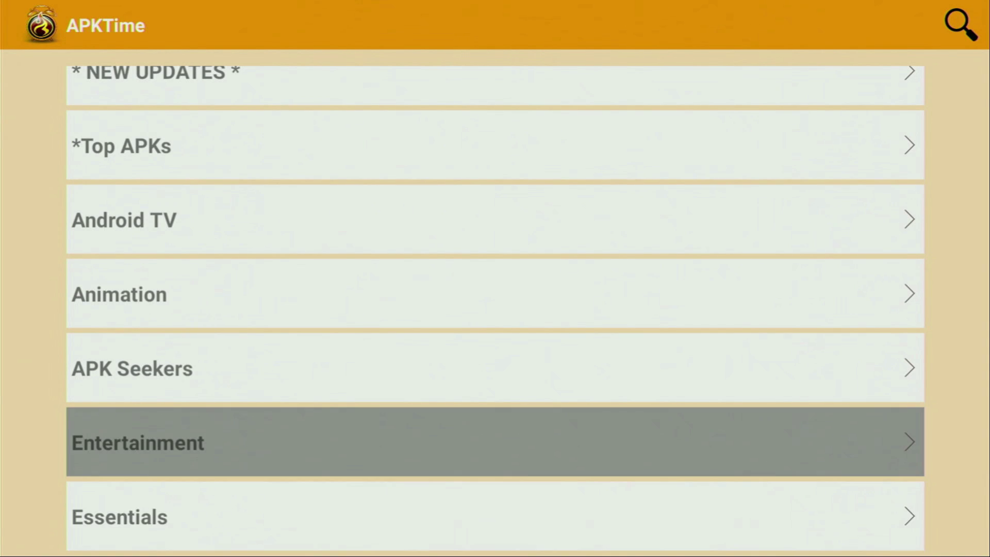
Step: Scroll down through the APKTime categories from Essentials to Torrent Only
key("Down")
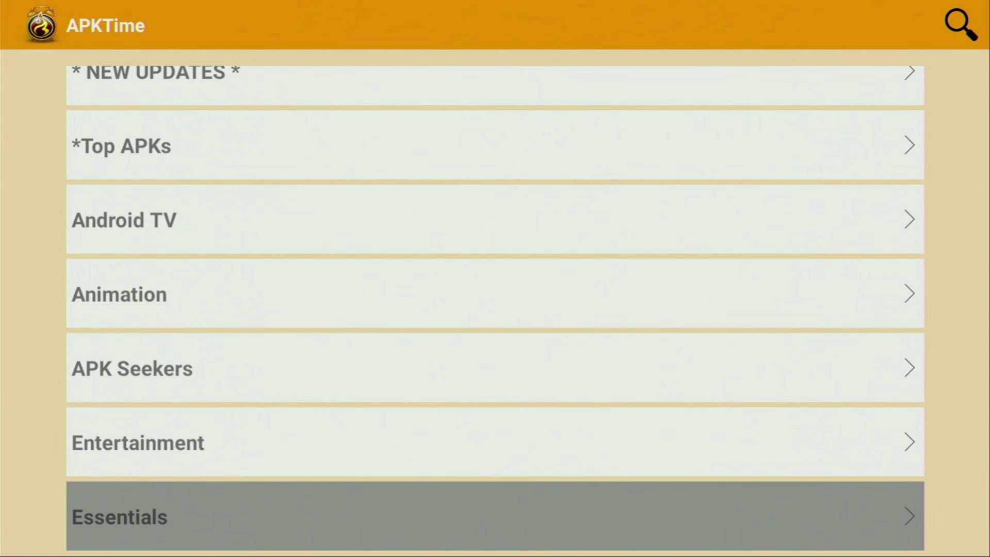
key("Down")
key("Down")
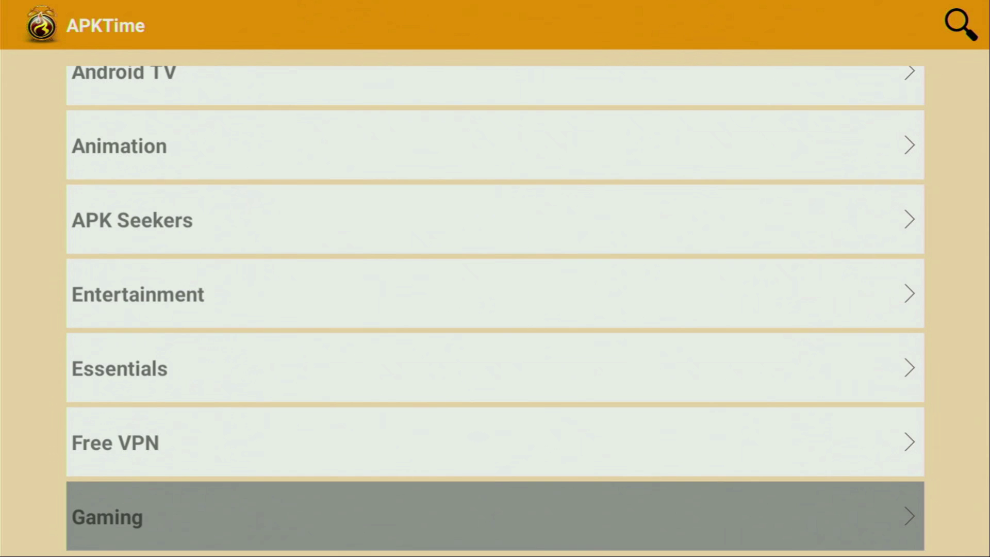
key("Down")
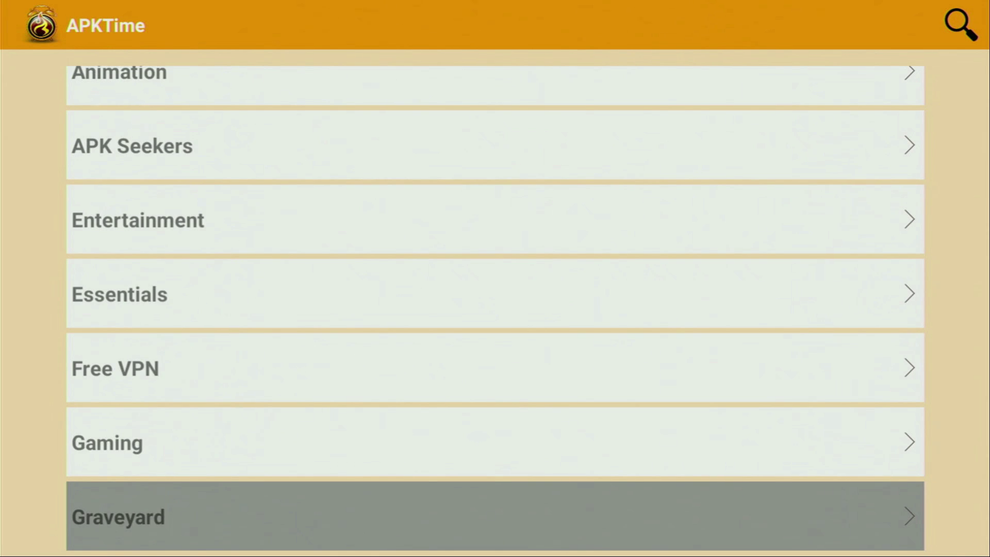
key("Down")
key("Down")
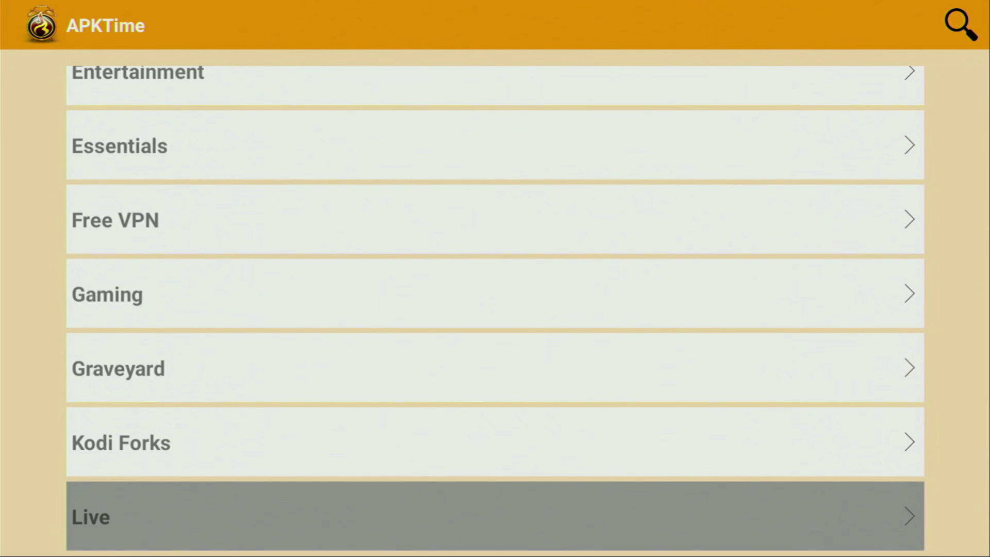
key("Down")
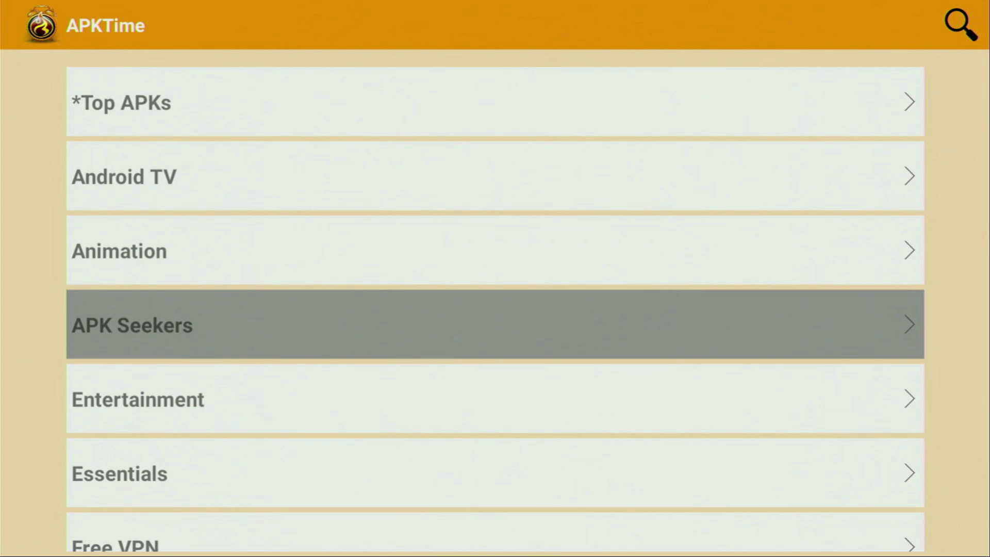
key("Down")
key("Down")
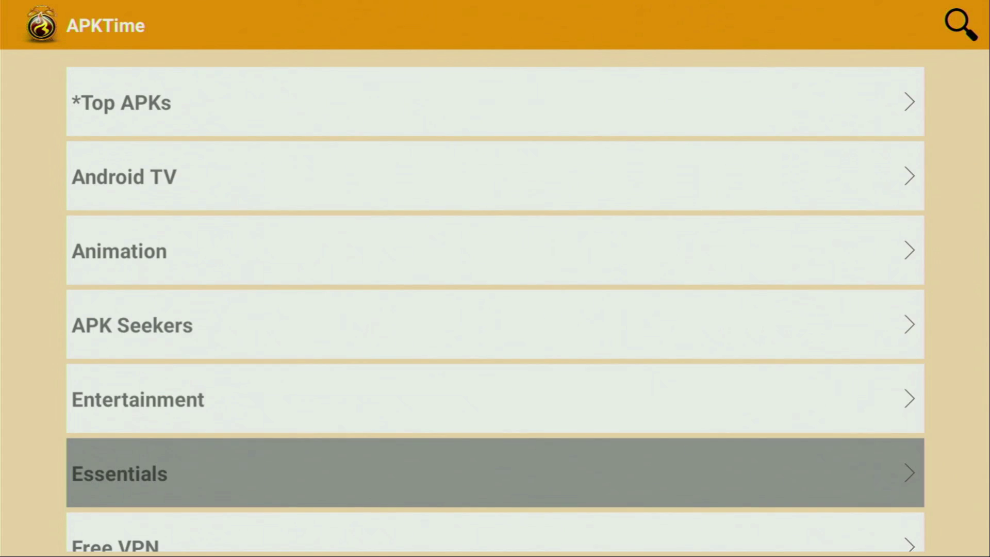
key("Down")
key("Down")
key("Down")
key("Down")
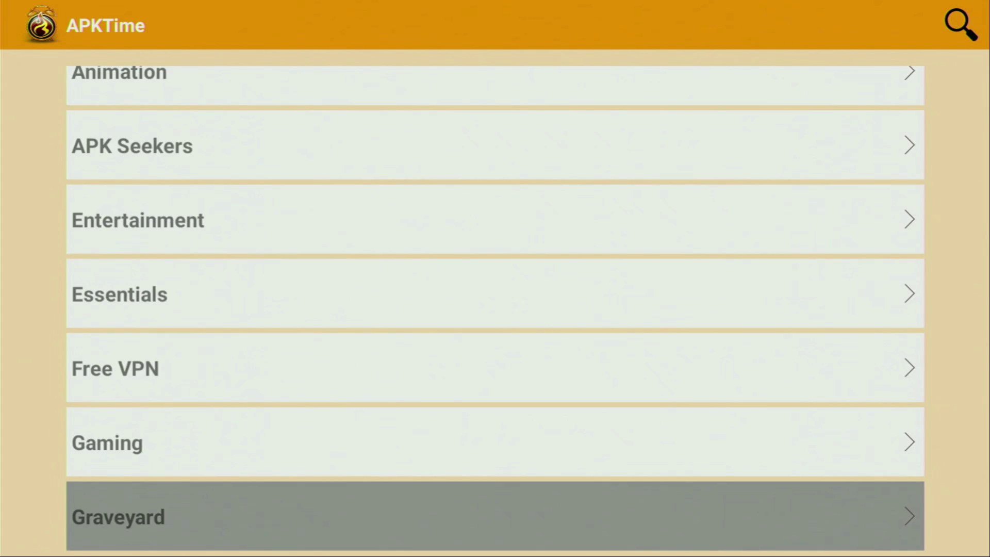
key("Down")
key("Down")
key("Down")
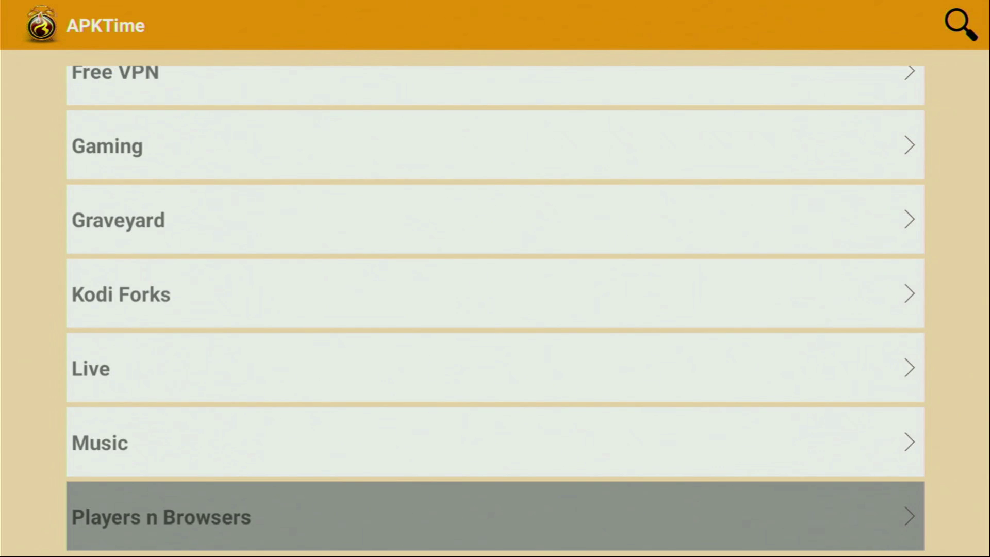
key("Down")
key("Down")
key("Down")
key("Down")
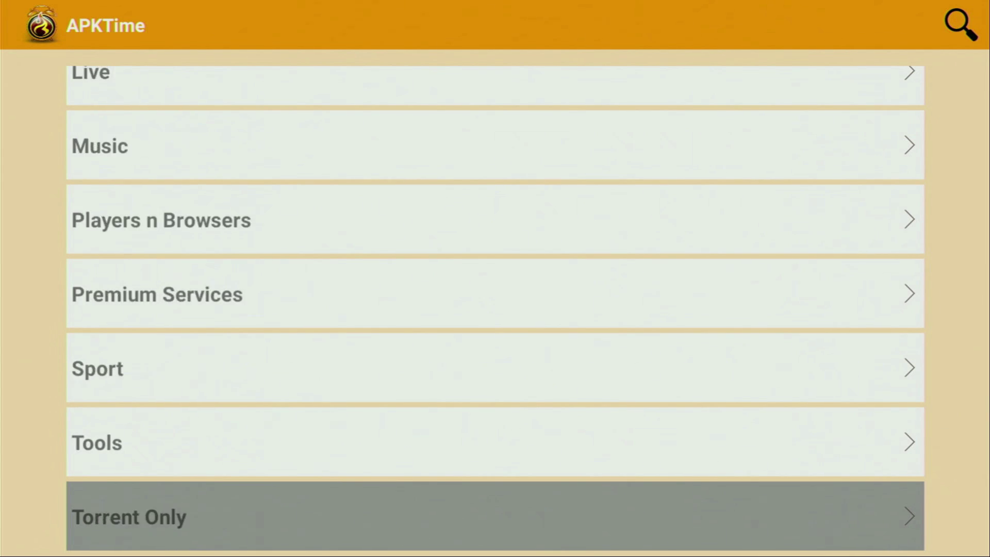
key("Down")
Step: Move back up the APKTime category list from Live to Gaming
key("Up")
key("Up")
key("Up")
key("Up")
key("Up")
key("Up")
key("Up")
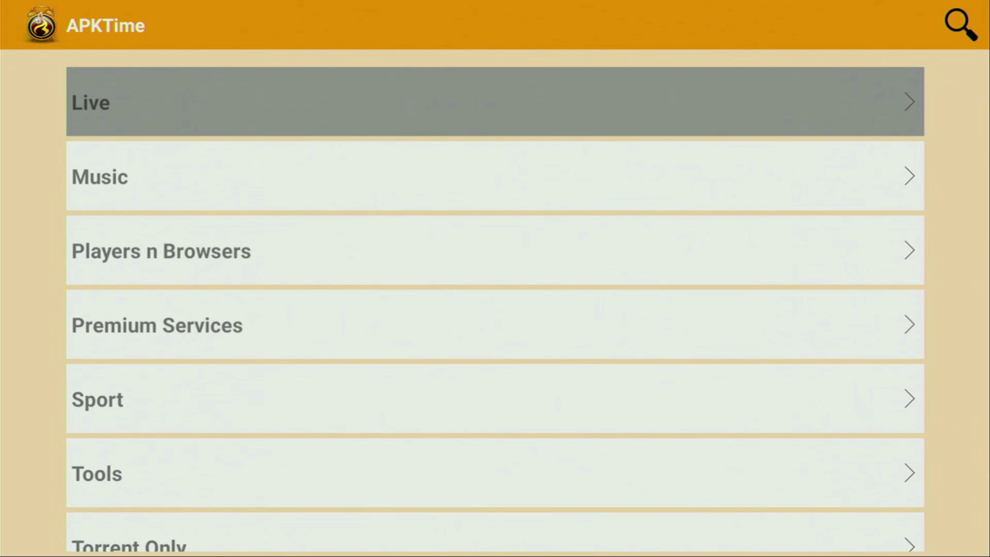
key("Up")
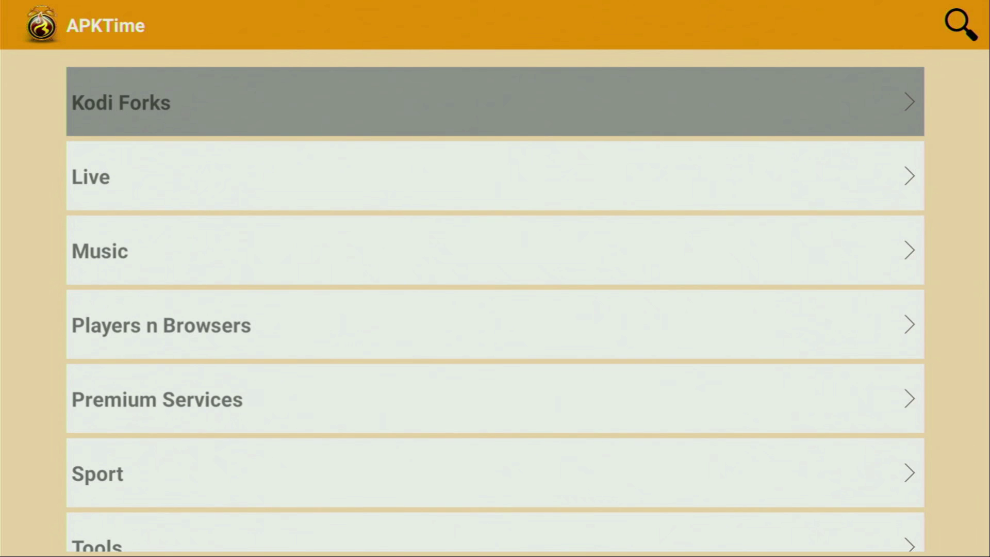
key("Up")
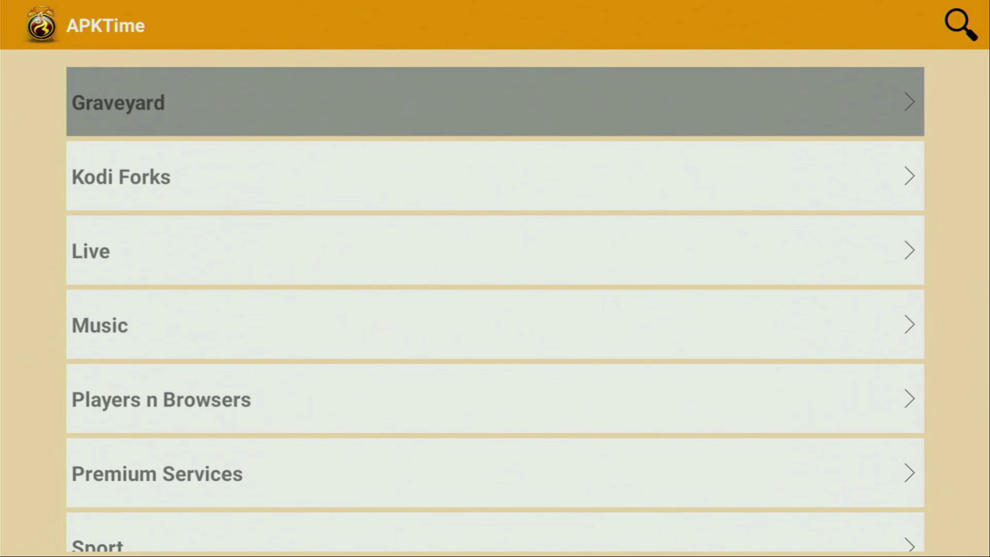
key("Up")
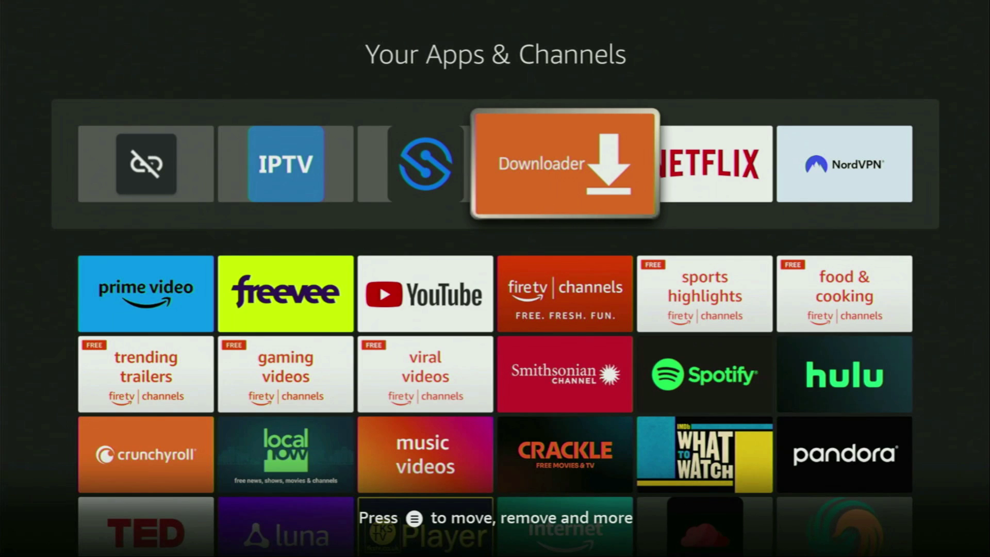
Step: Go to the Fire TV Find page and start an app search
key("Escape")
key("Left")
key("Right")
key("Down")
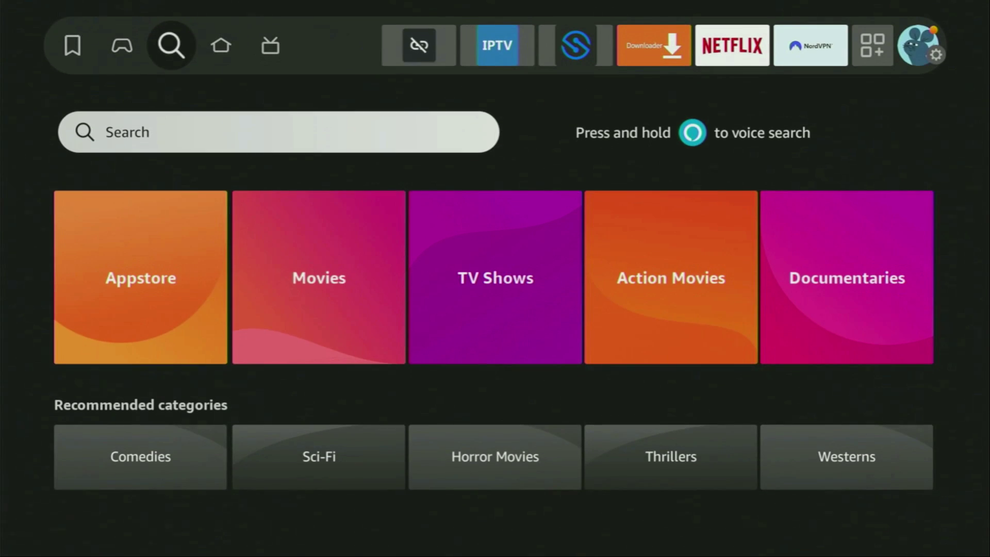
key("Return")
Step: Enter 'DO' on the keyboard and pick the Downloader suggestion
key("Right")
key("Right")
key("Right")
key("Return")
key("Down")
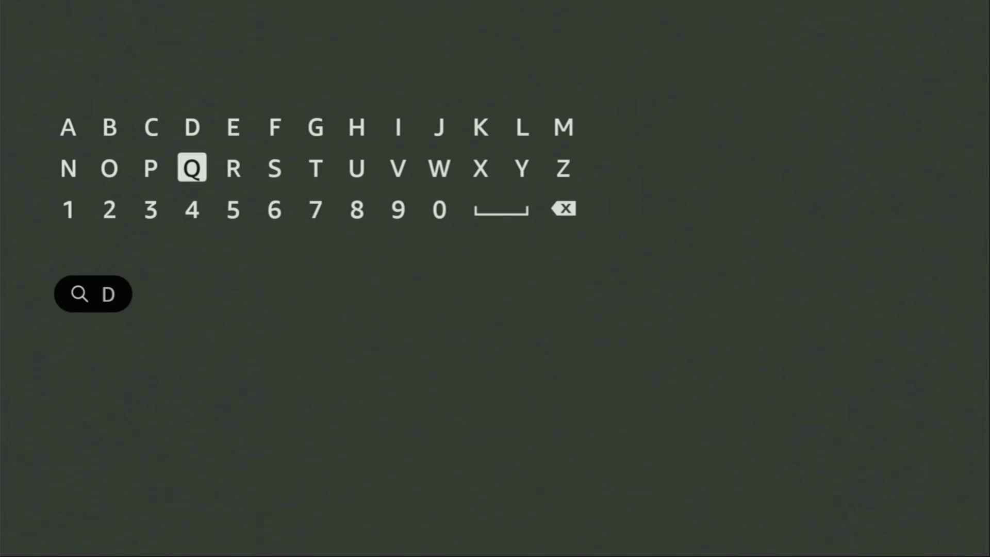
key("Left")
key("Left")
key("Return")
key("Down")
key("Down")
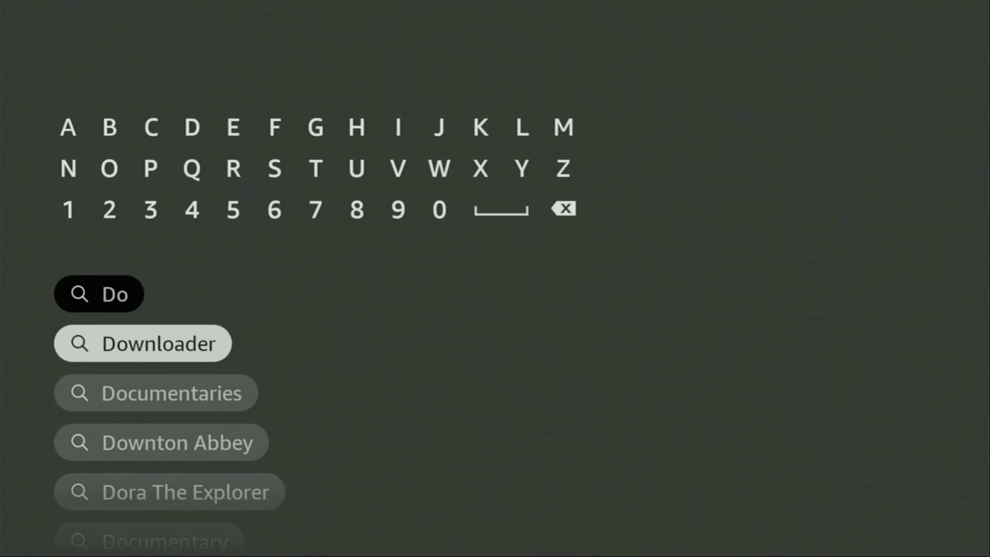
key("Return")
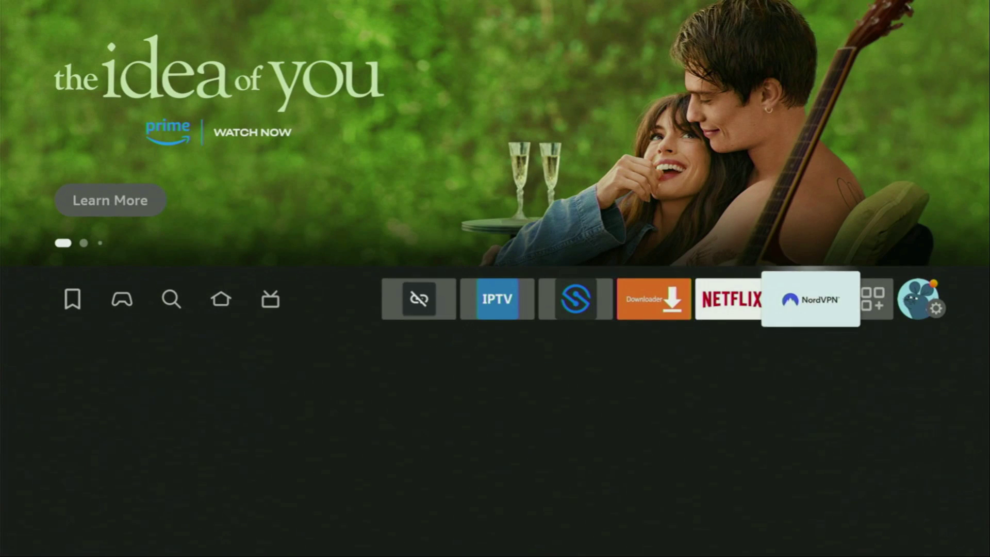
key("Right")
key("Right")
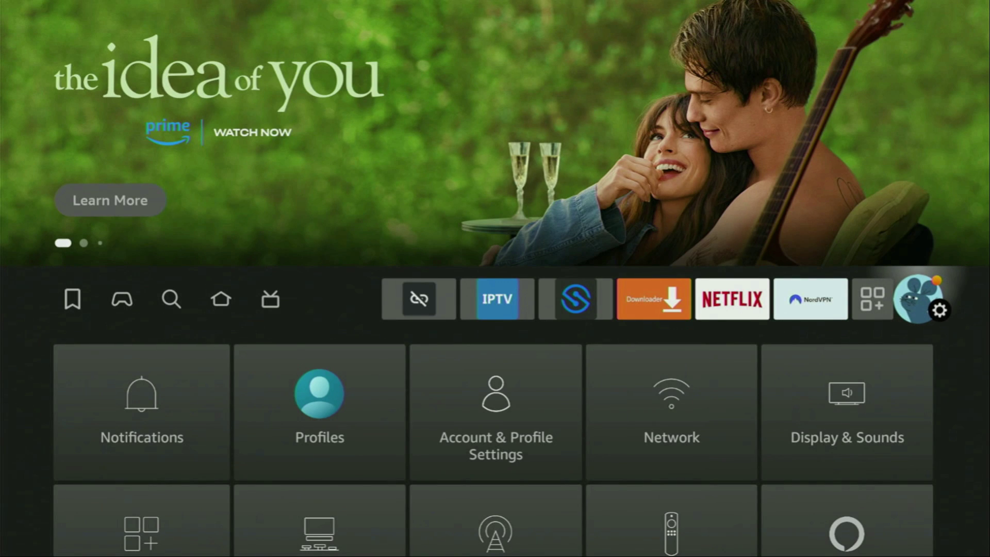
Step: Open the My Fire TV settings and move to Developer options
key("Down")
key("Down")
key("Down")
key("Right")
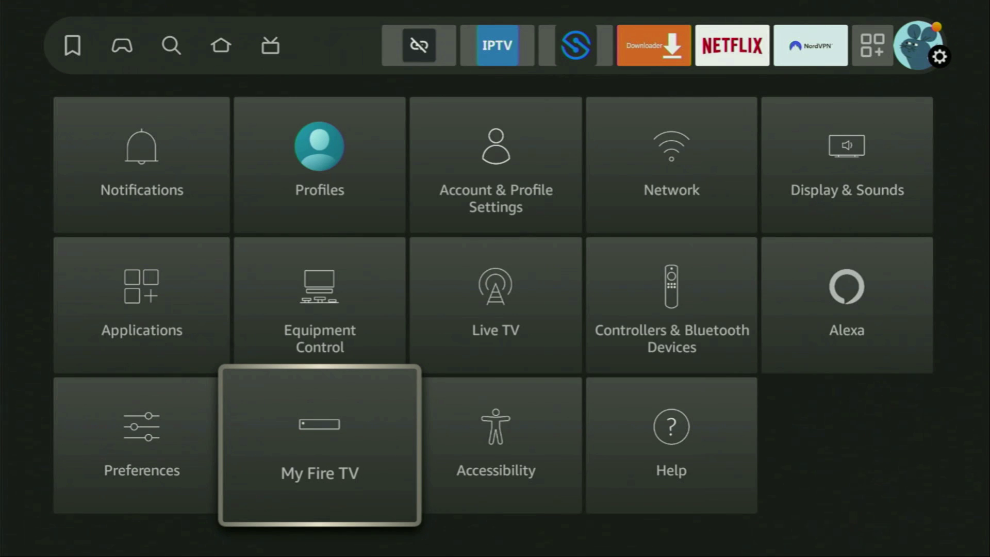
key("Return")
key("Up")
key("Up")
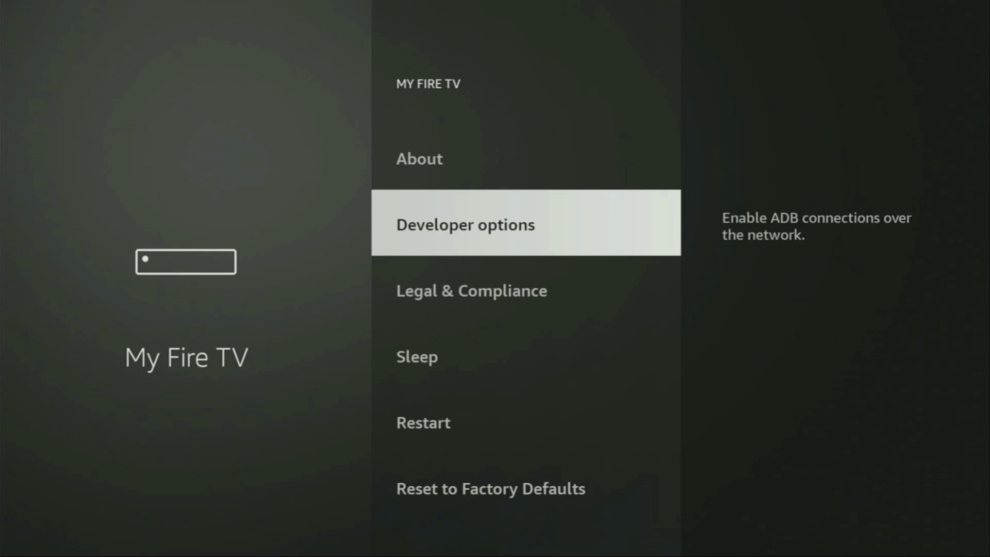
key("Up")
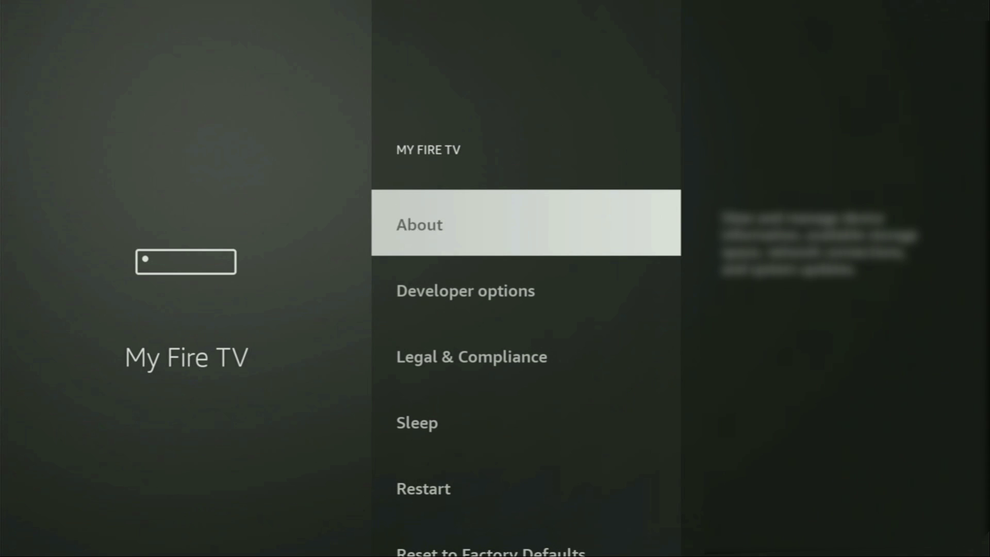
key("Return")
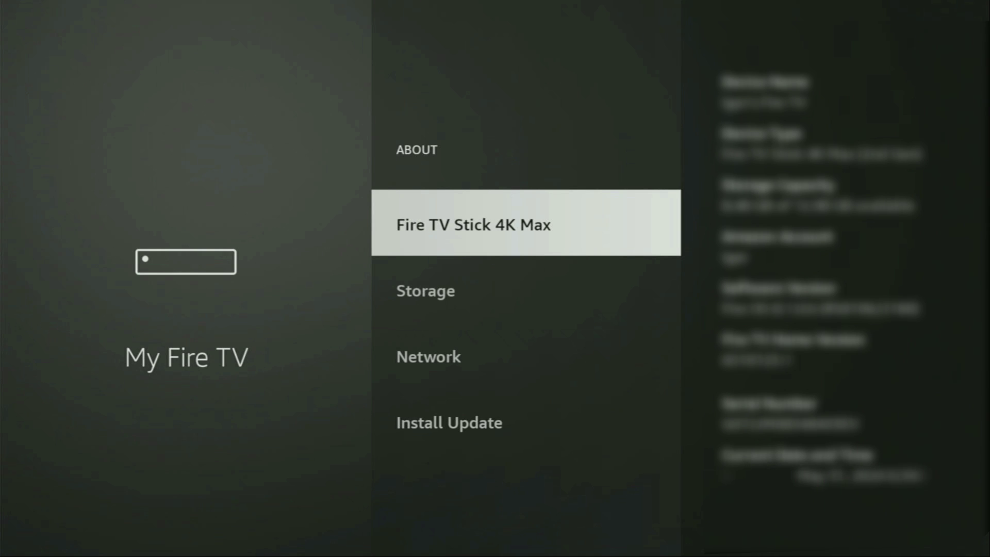
key("Return")
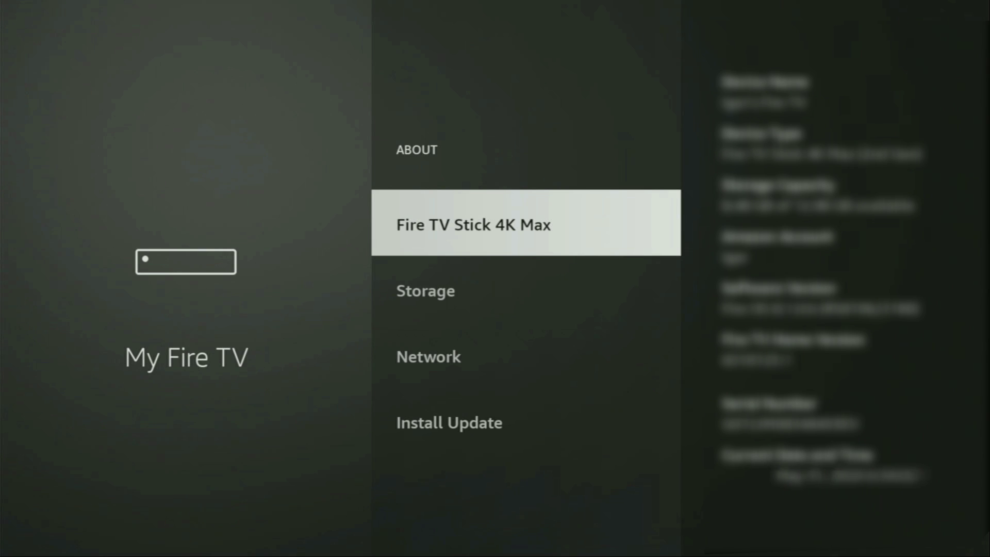
key("Escape")
key("Down")
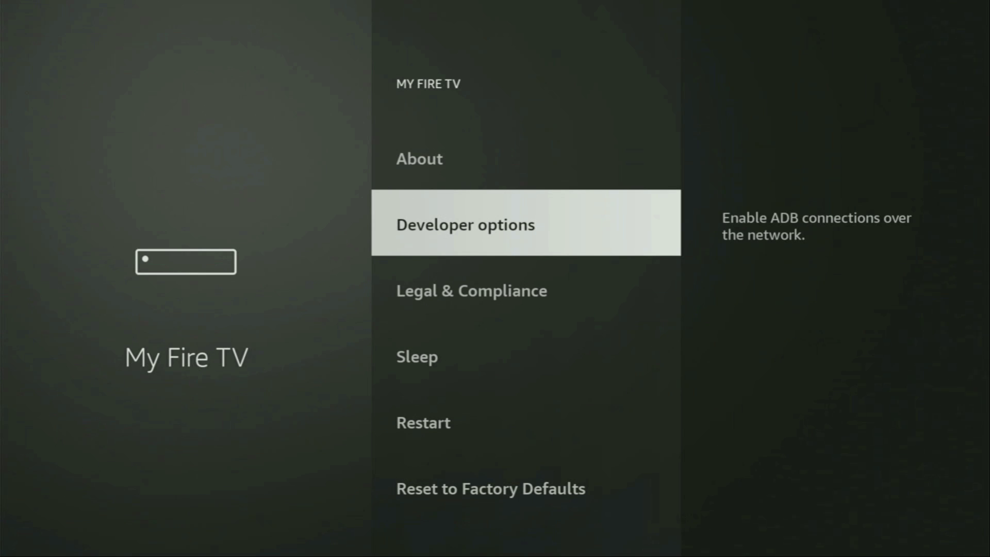
Step: In Developer options, keep ADB debugging on and allow Downloader to install unknown apps
key("Return")
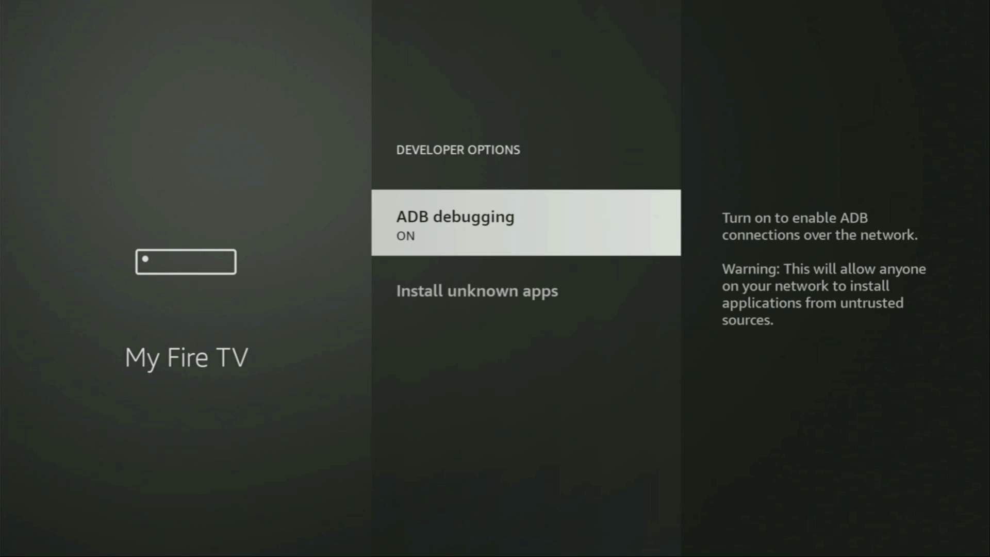
key("Return")
key("Return")
key("Down")
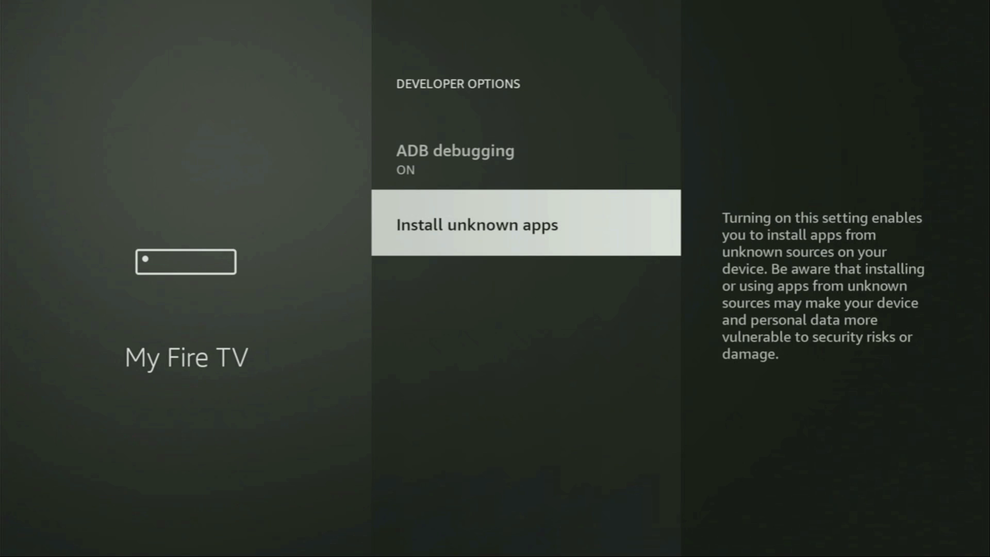
key("Return")
key("Down")
key("Down")
key("Up")
key("Return")
key("Return")
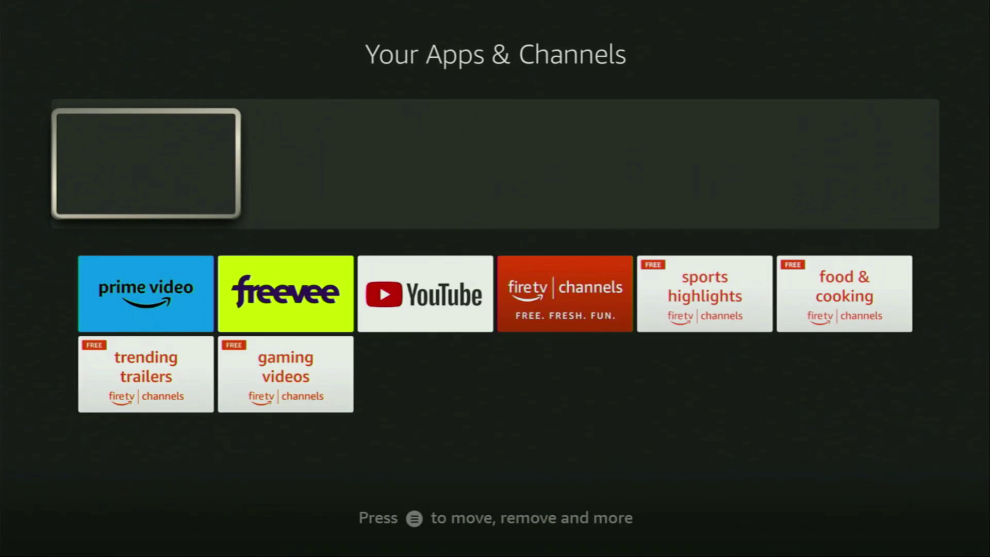
Step: Move past Downloader to the NordVPN app and its United States server
key("Right")
key("Right")
key("Right")
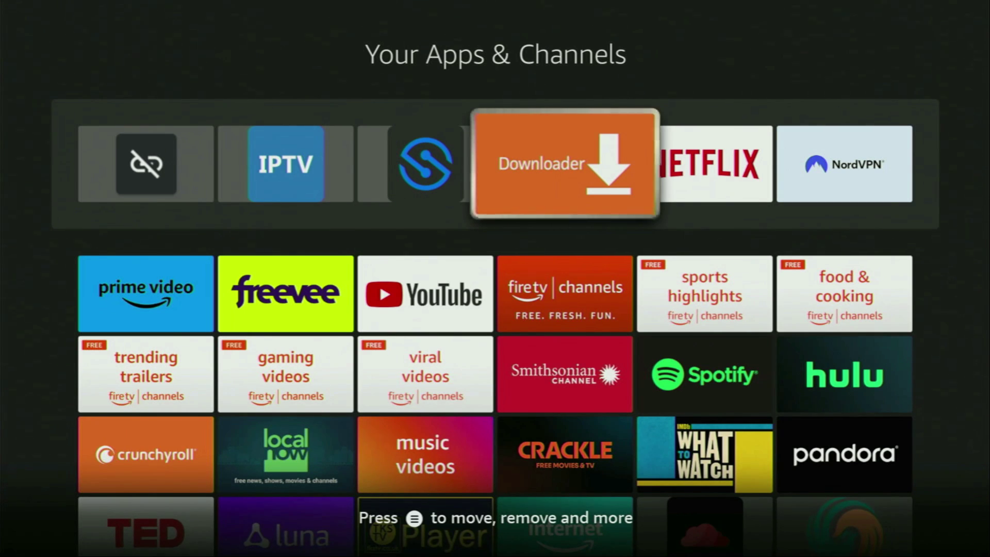
key("Right")
key("Right")
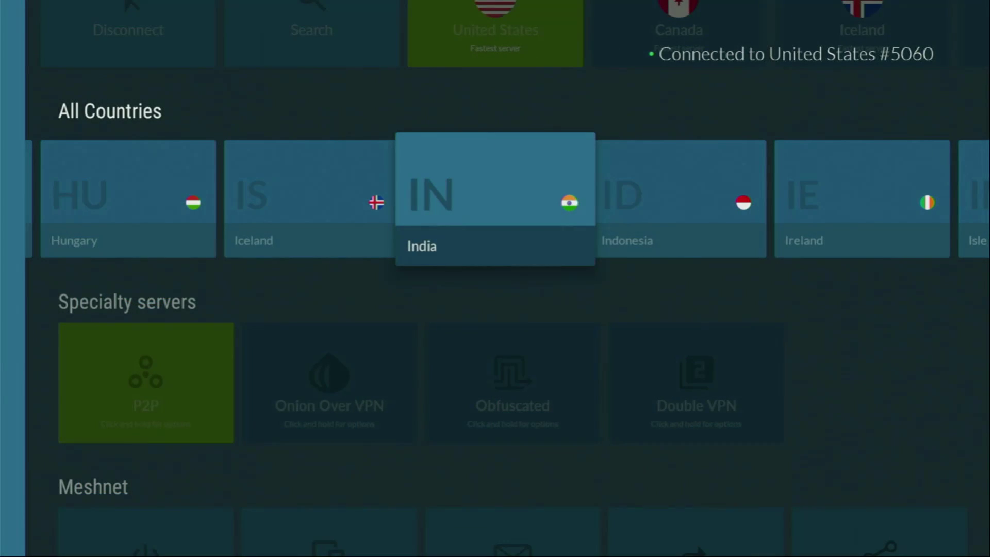
key("Up")
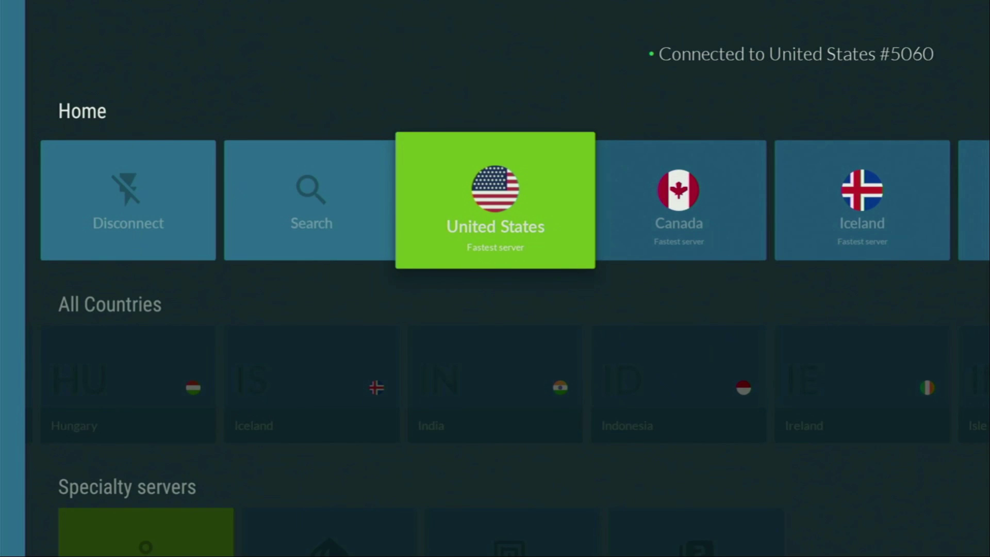
Step: Browse the All Countries row to Norway and connect to it
key("Right")
key("Right")
key("Right")
key("Right")
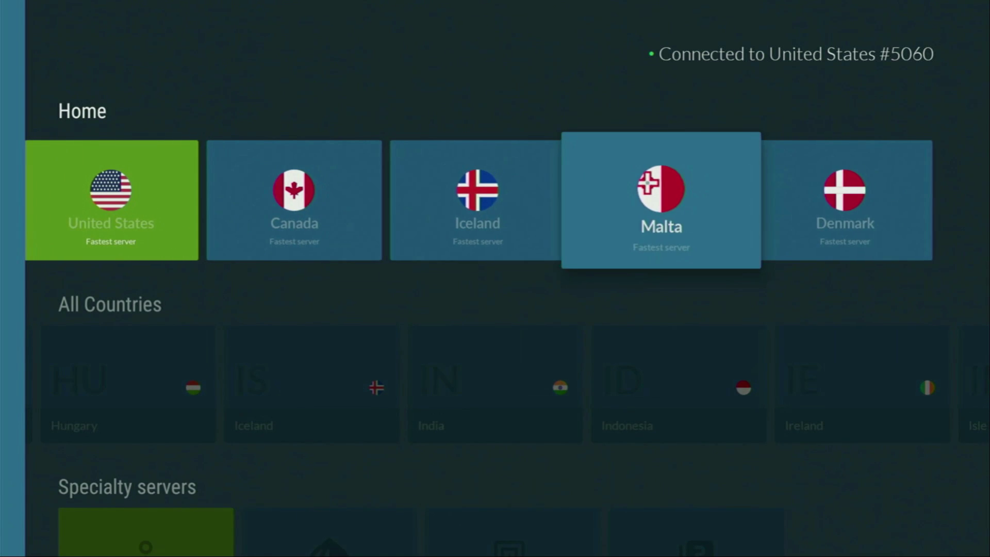
key("Down")
key("Right")
key("Right")
key("Right")
key("Right")
key("Right")
key("Right")
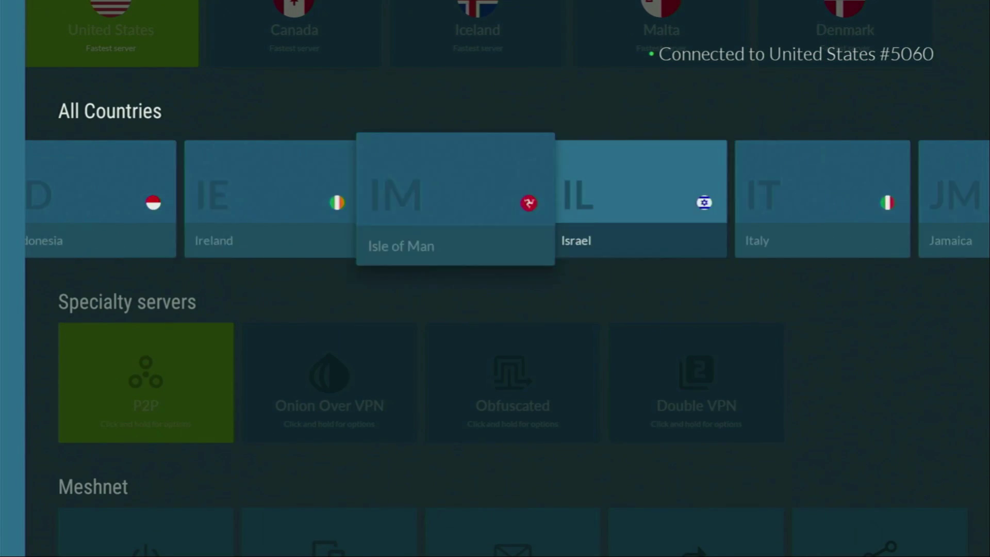
key("Right")
key("Right")
key("Right")
key("Right")
key("Right")
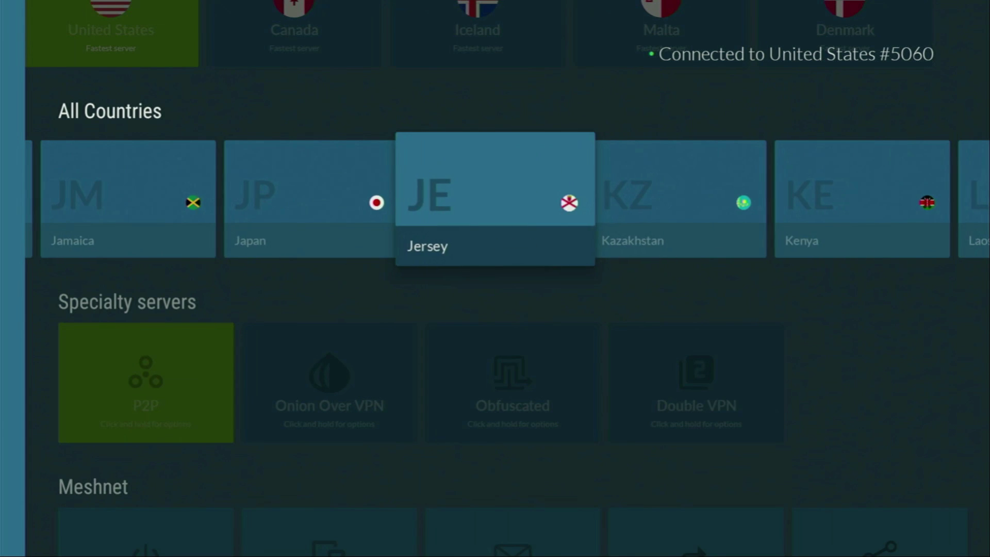
key("Right")
key("Right")
key("Right")
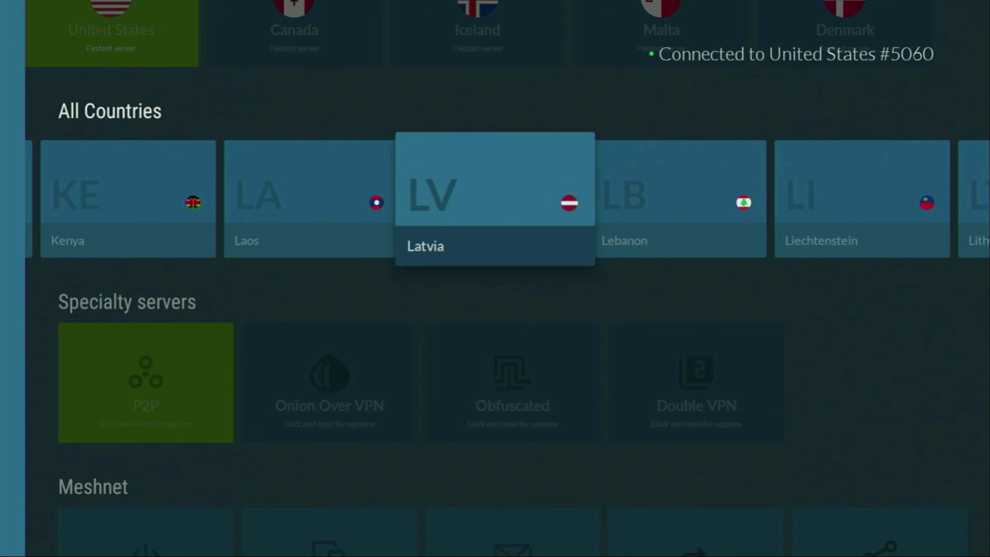
key("Right")
key("Right")
key("Right")
key("Right")
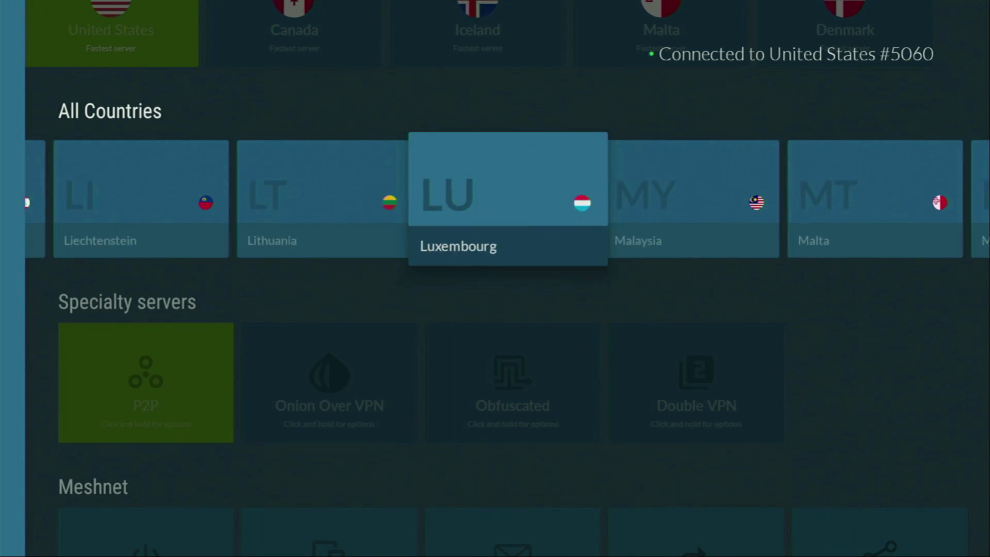
key("Right")
key("Right")
key("Right")
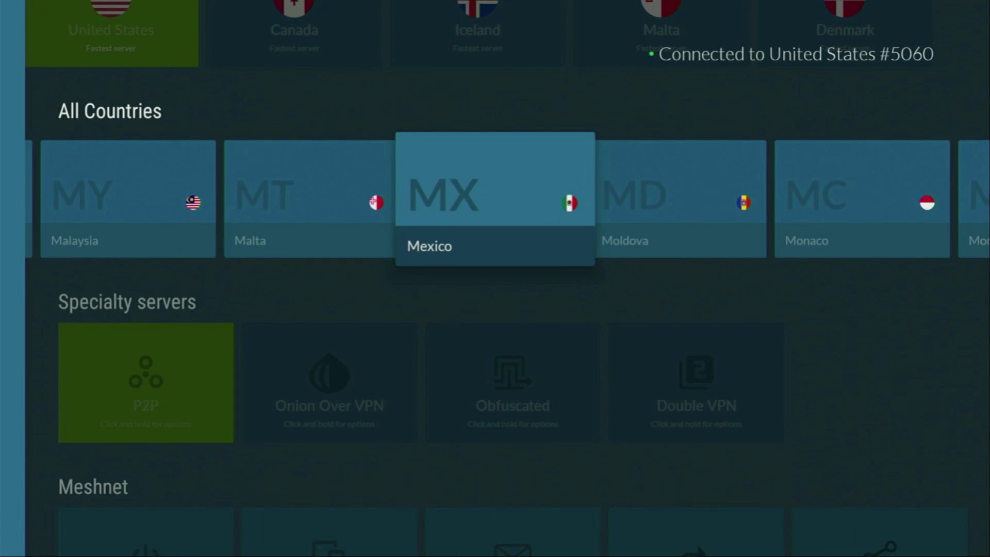
key("Right")
key("Right")
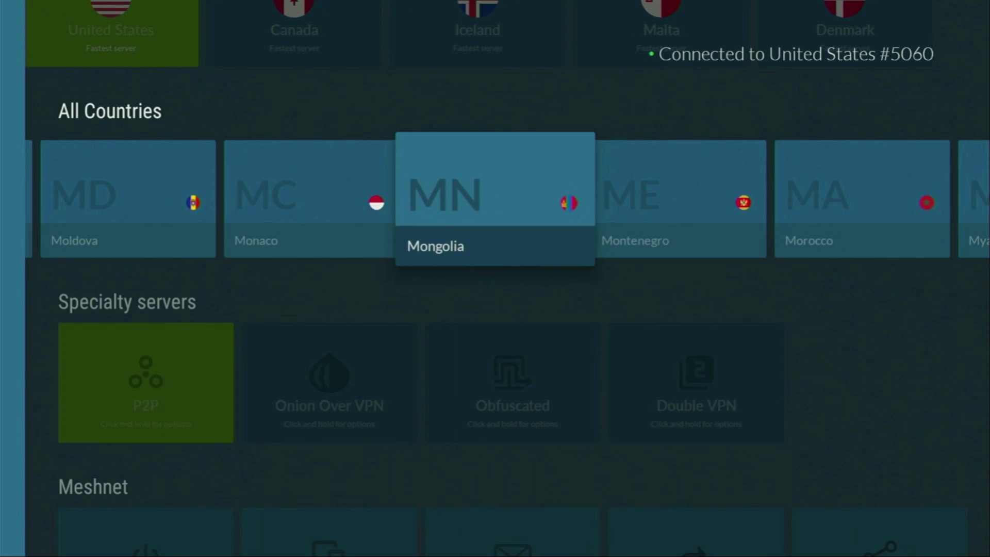
key("Right")
key("Right")
key("Right")
key("Right")
key("Right")
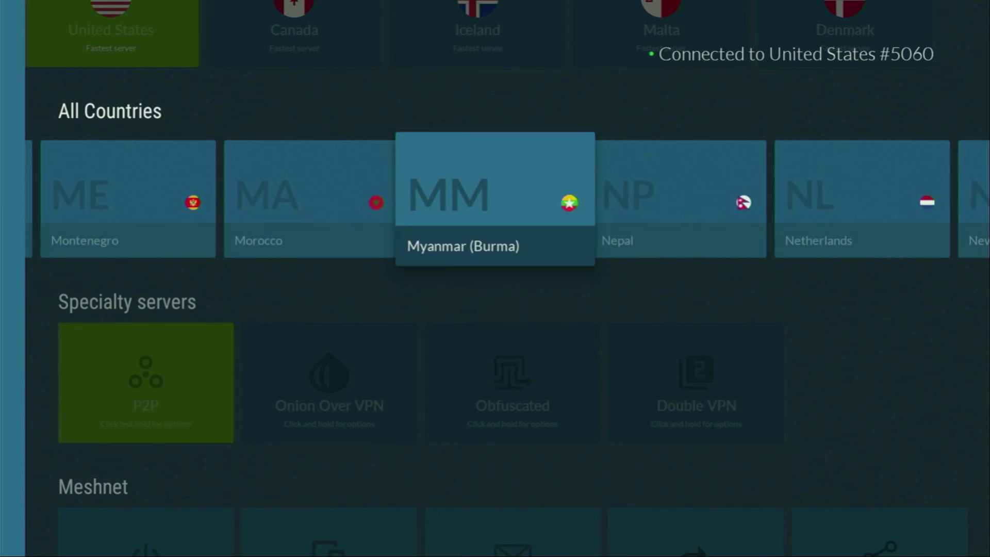
key("Right")
key("Right")
key("Right")
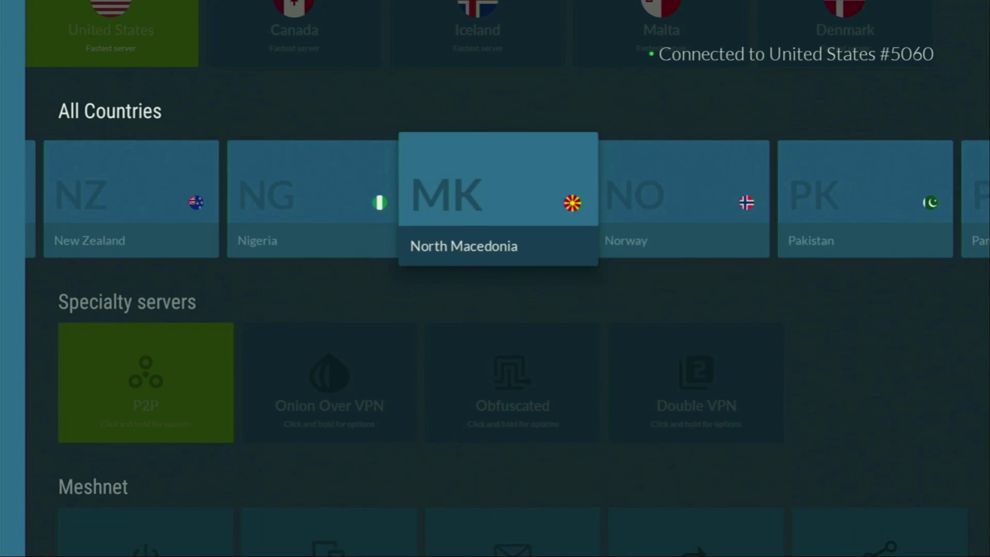
key("Return")
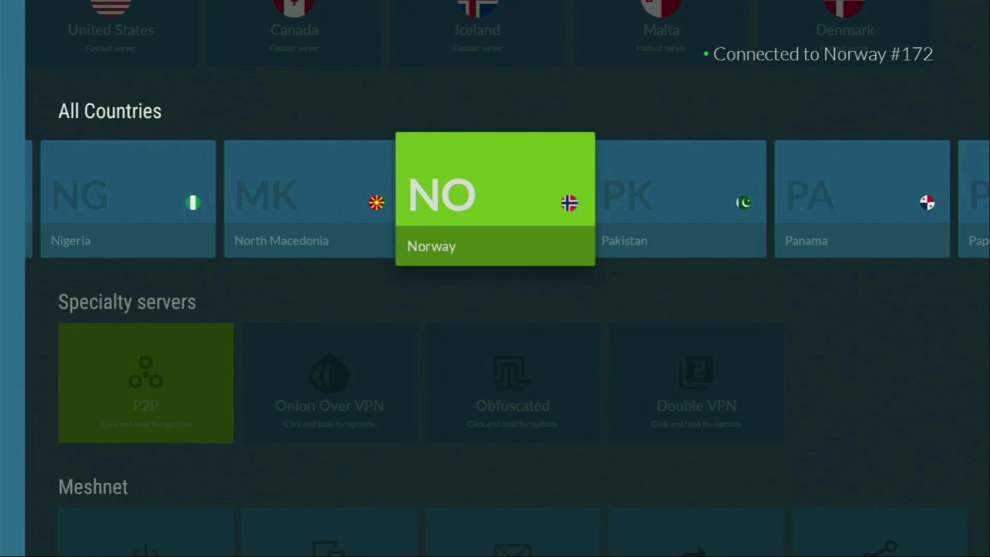
Step: Confirm Norway leads the recent servers, then browse further along the country list
key("Up")
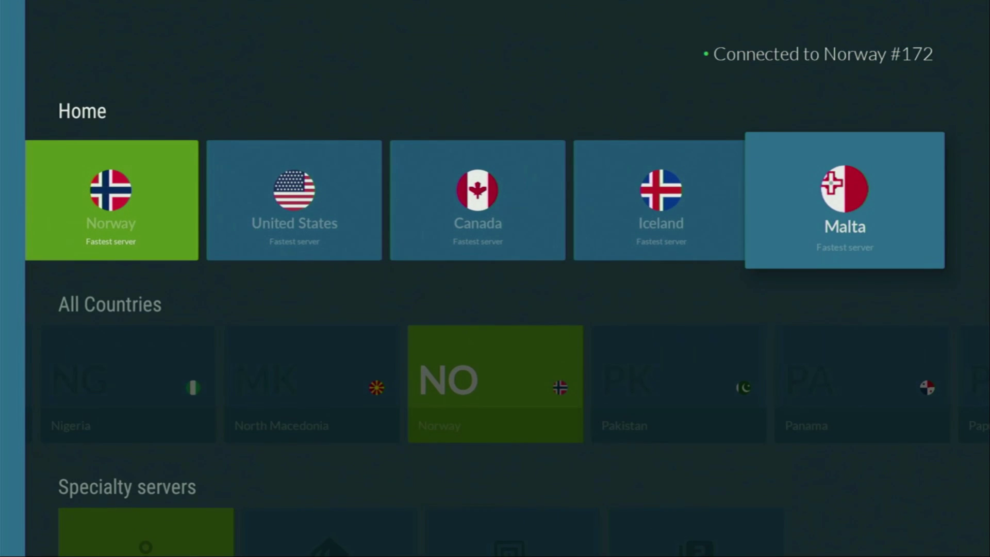
key("Left")
key("Left")
key("Left")
key("Left")
key("Down")
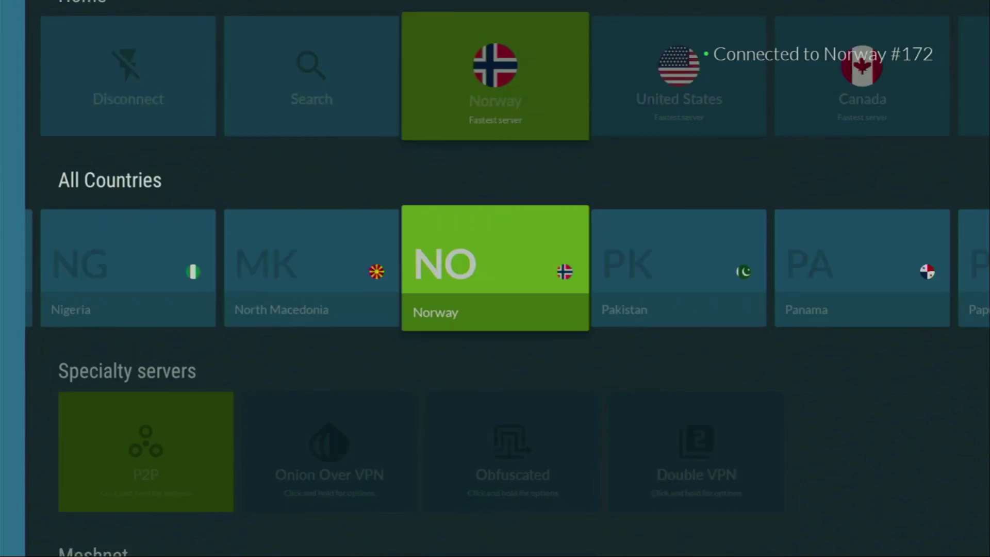
key("Right")
key("Right")
key("Right")
key("Right")
key("Right")
key("Right")
key("Right")
key("Right")
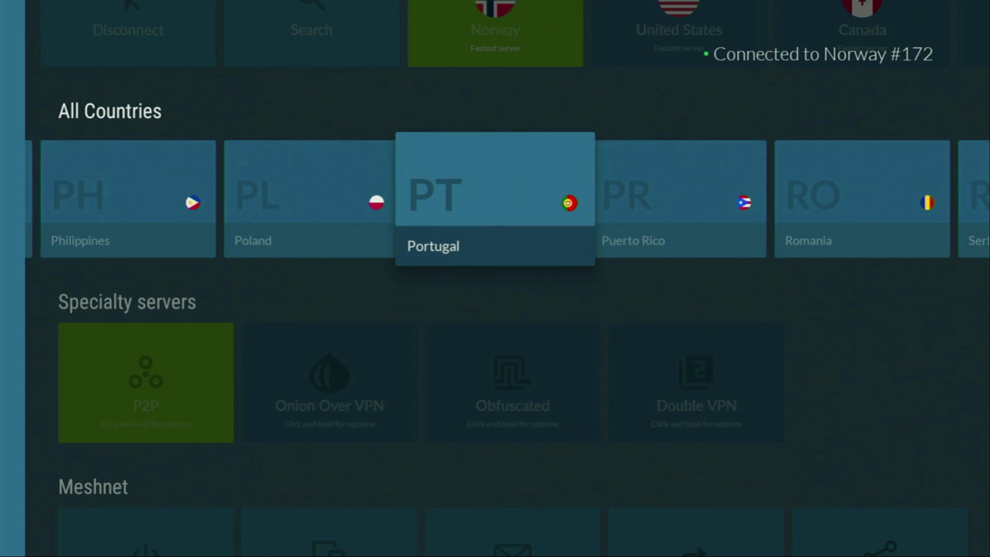
key("Right")
key("Right")
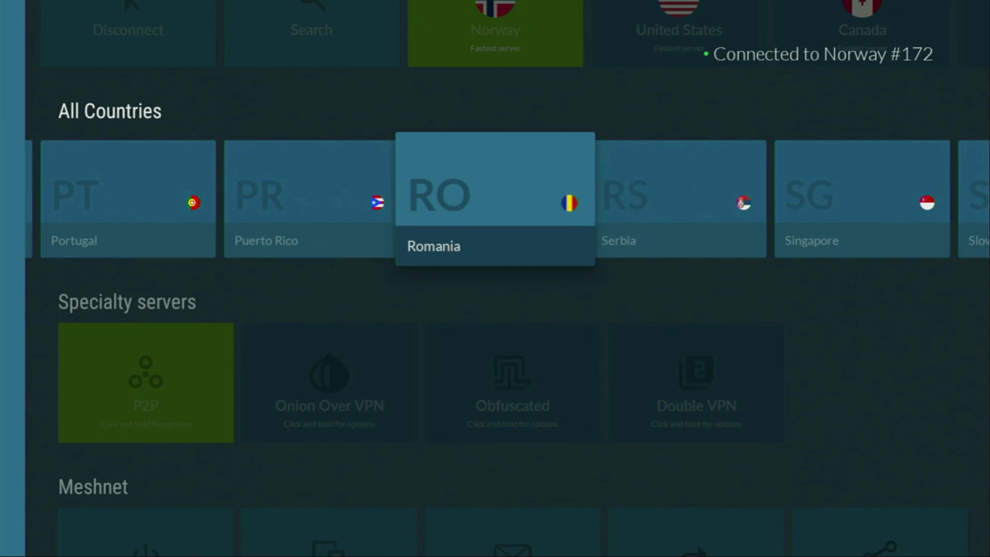
key("Right")
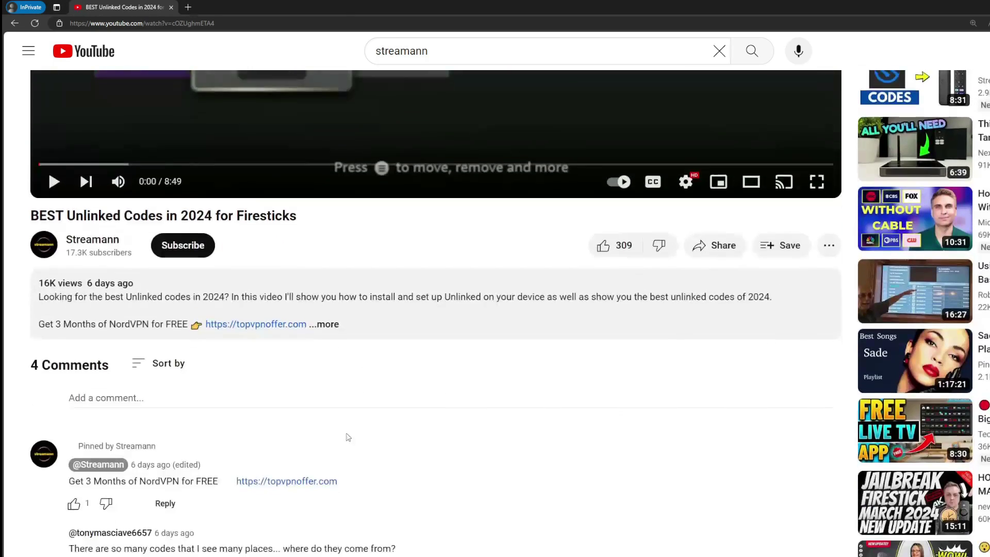
Step: Expand the YouTube video description and highlight the offer link in the pinned comment
left_click(323, 317)
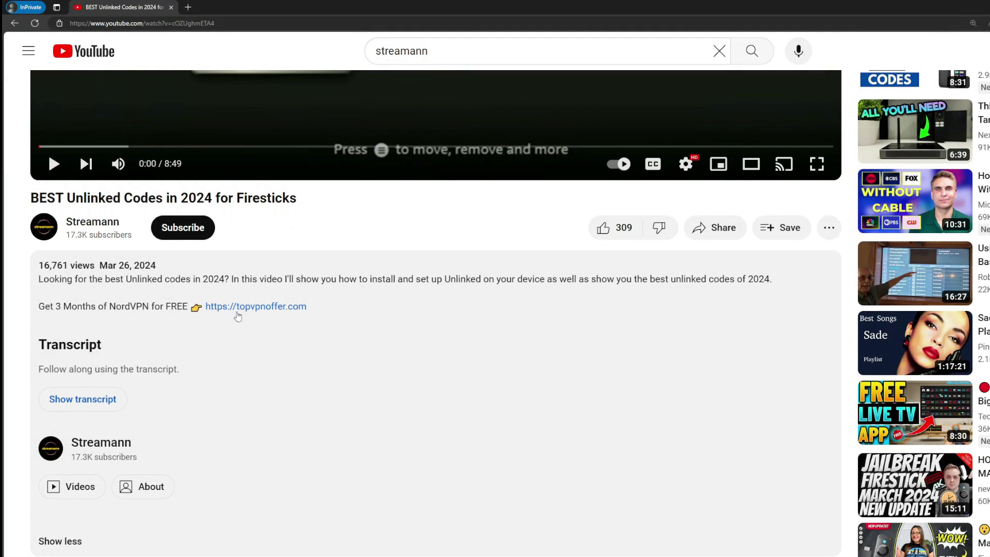
scroll(243, 317, "down", 5)
left_click_drag(275, 424, 361, 427)
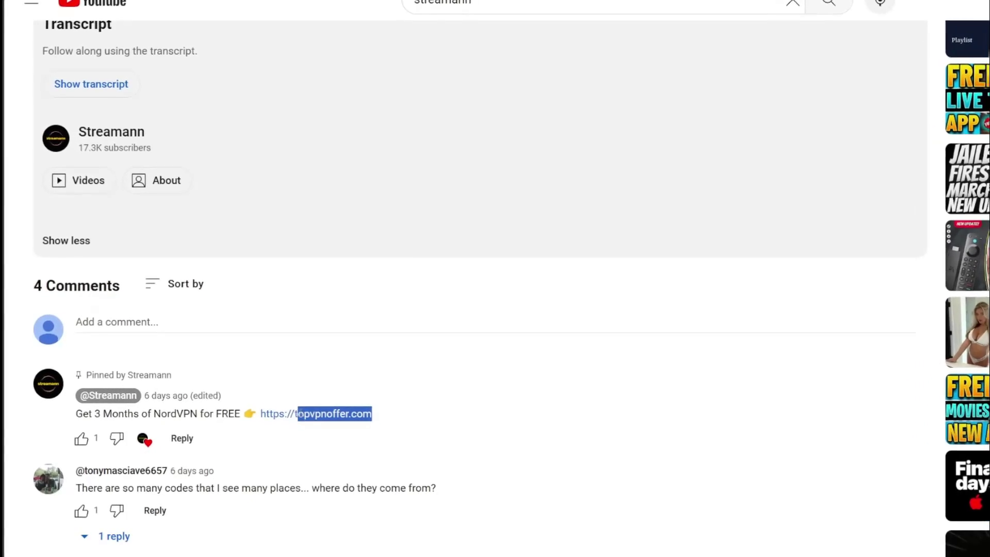
left_click_drag(297, 412, 261, 413)
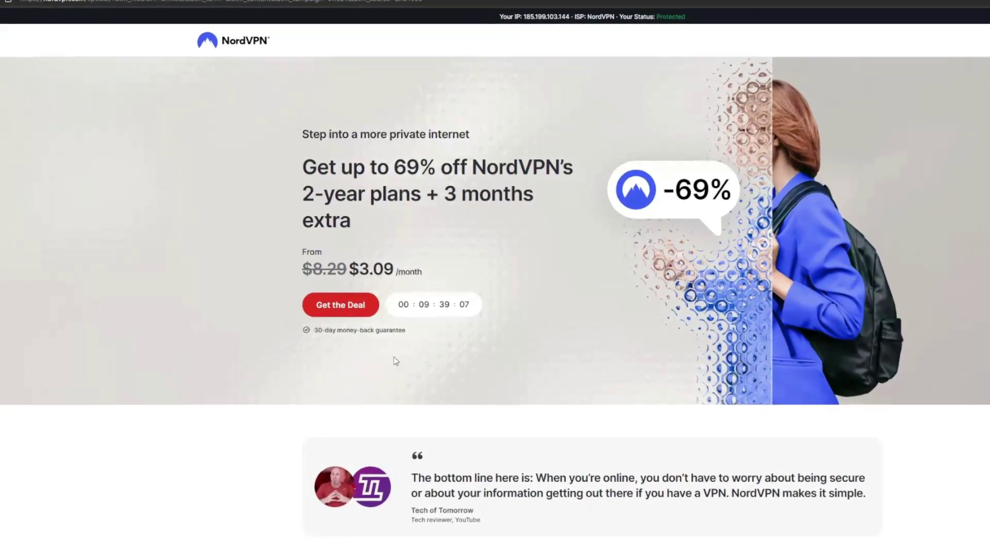
Step: Highlight the '3 months' extra text in the NordVPN offer headline
left_click_drag(443, 194, 545, 209)
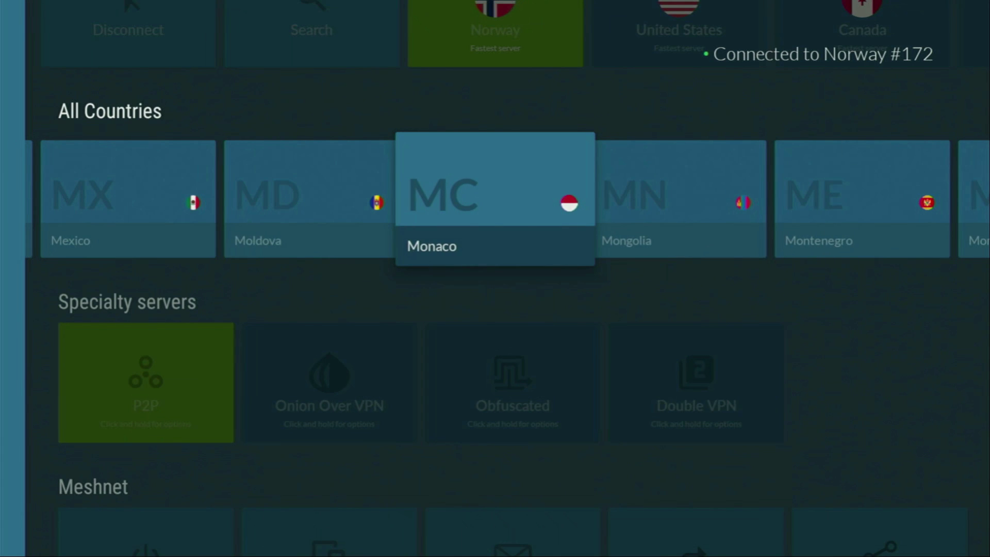
key("Left")
key("Left")
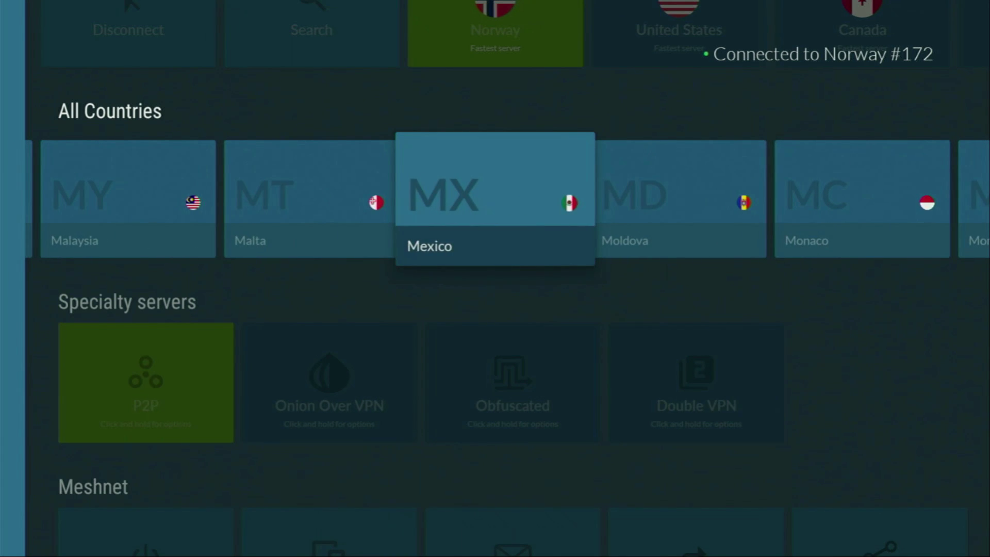
Step: Leave NordVPN for the Fire TV home and launch Downloader
key("Home")
key("Right")
key("Right")
key("Right")
key("Right")
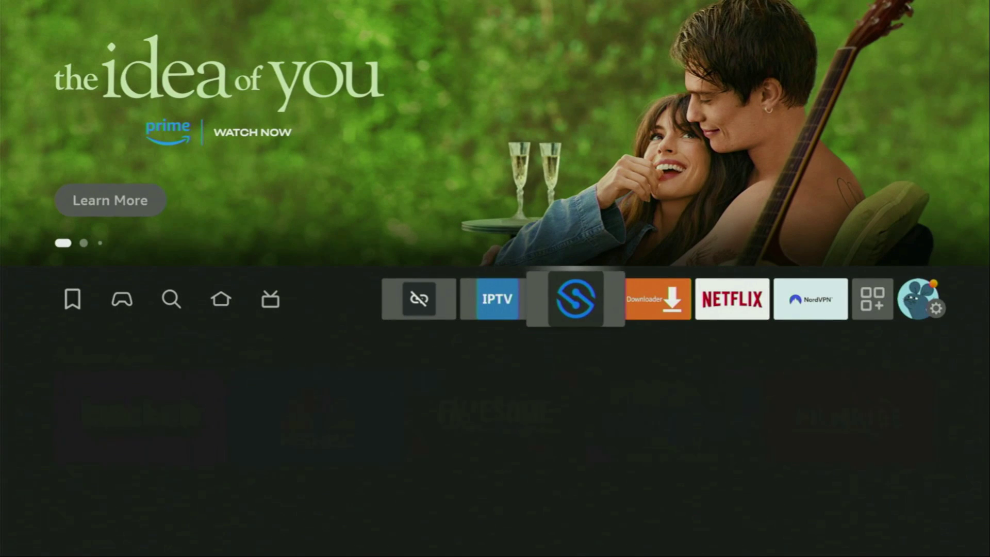
key("Right")
key("Return")
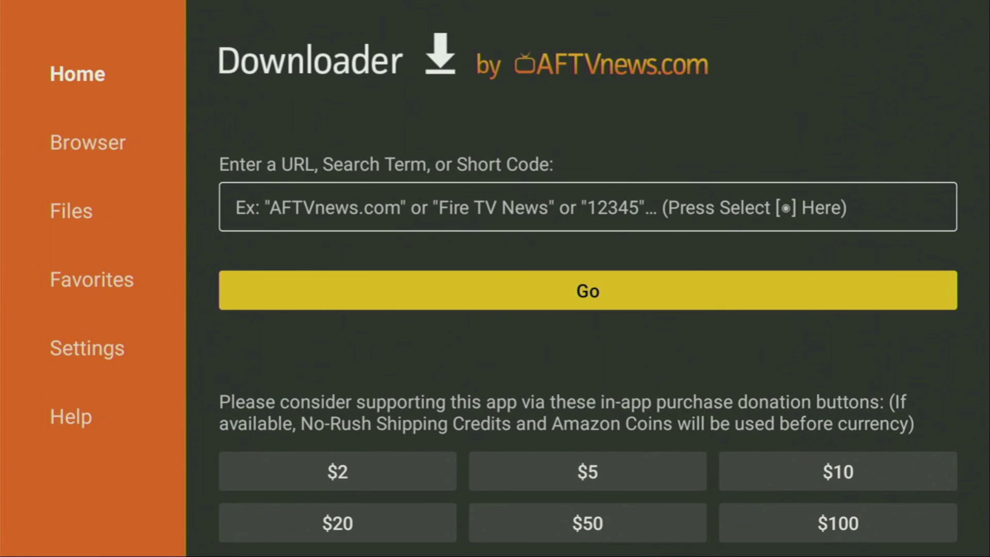
Step: Return to Downloader's Home section and move to the URL field
key("Left")
key("Up")
key("Up")
key("Up")
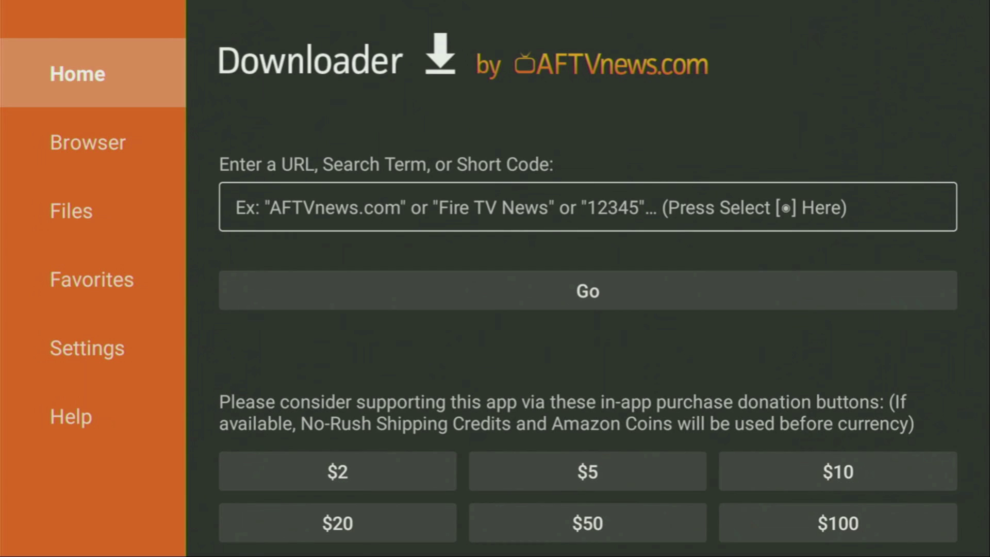
key("Down")
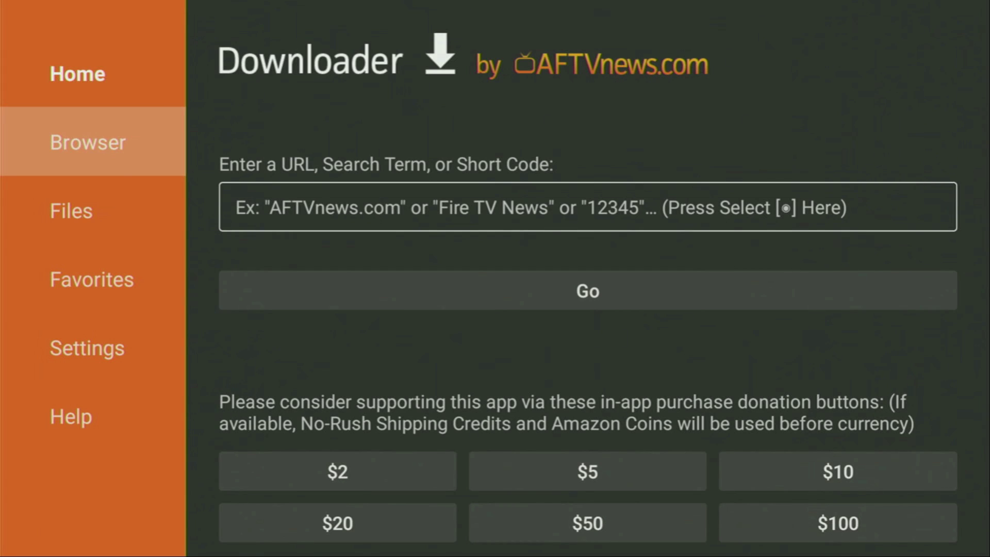
key("Up")
key("Right")
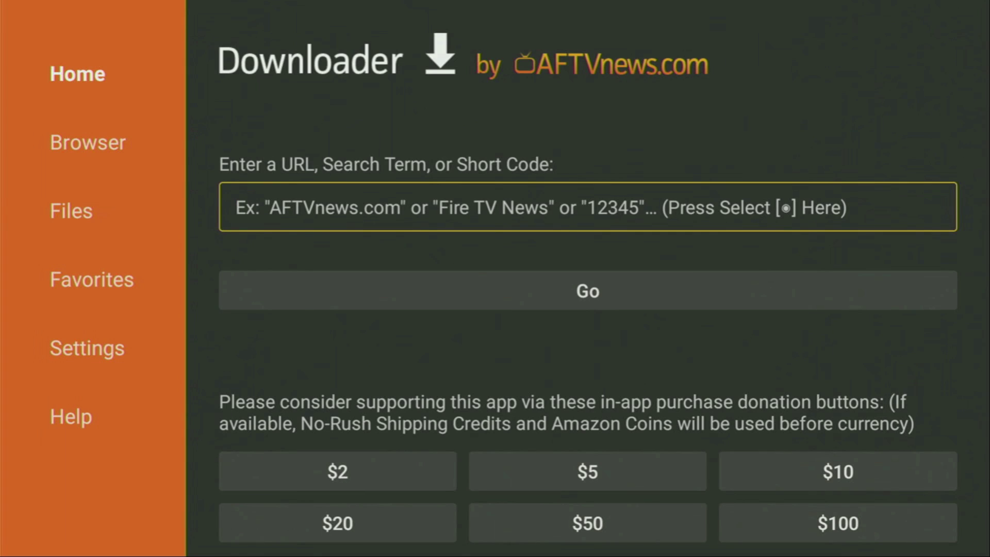
Step: Open the URL keyboard and spell the first letters 'apkti' of the address
key("Return")
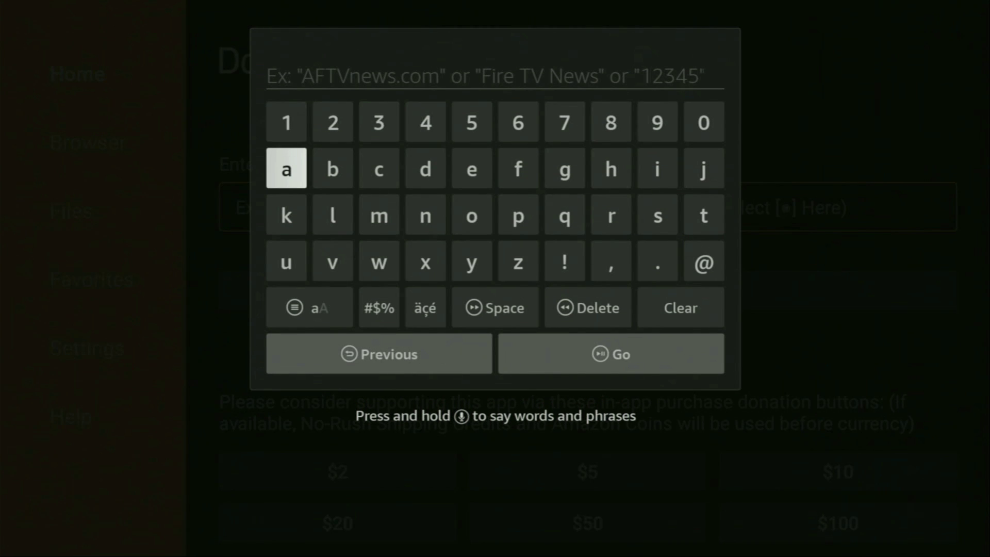
key("Return")
key("Down")
key("Right")
key("Right")
key("Right")
key("Right")
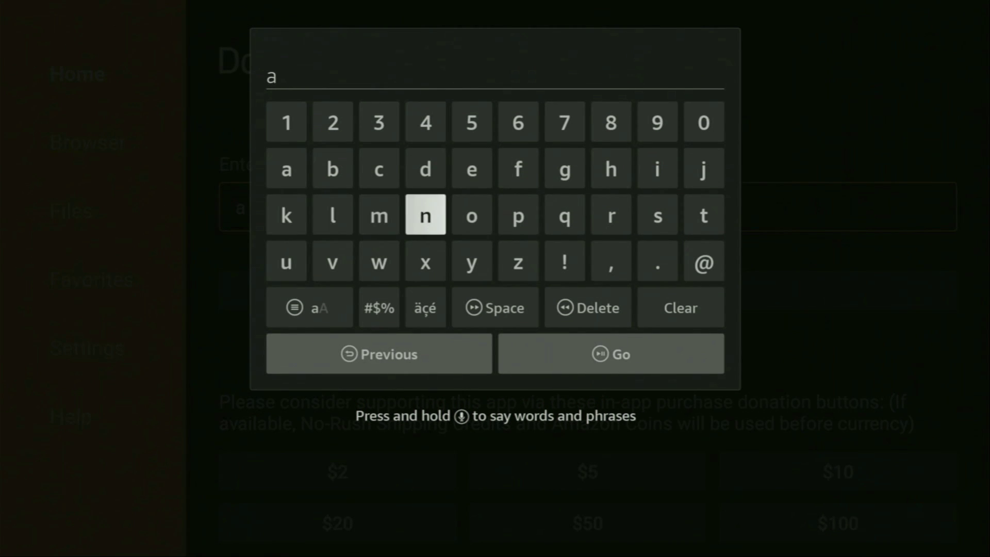
key("Right")
key("Return")
key("Left")
key("Left")
key("Left")
key("Left")
key("Left")
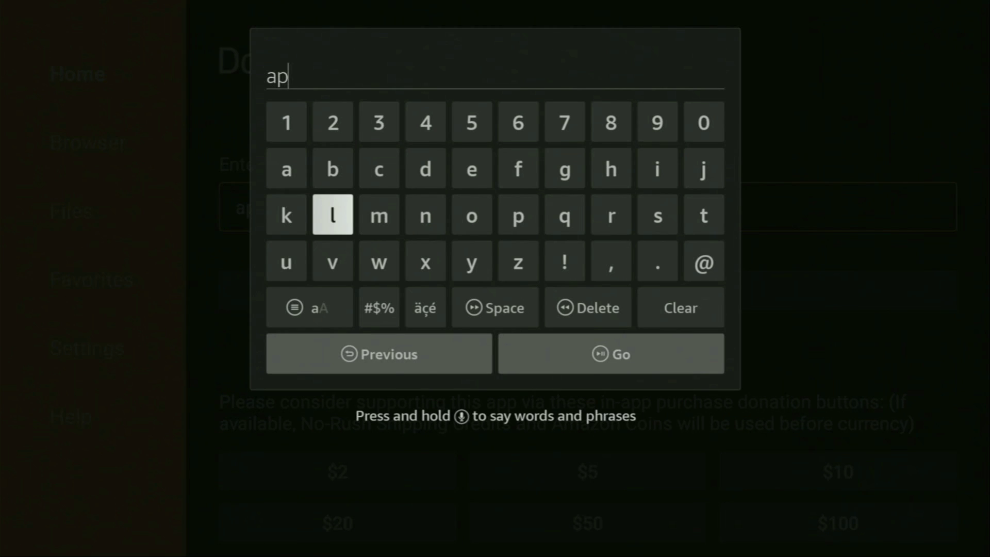
key("Return")
key("Right")
key("Right")
key("Right")
key("Right")
key("Right")
key("Right")
key("Right")
key("Right")
key("Right")
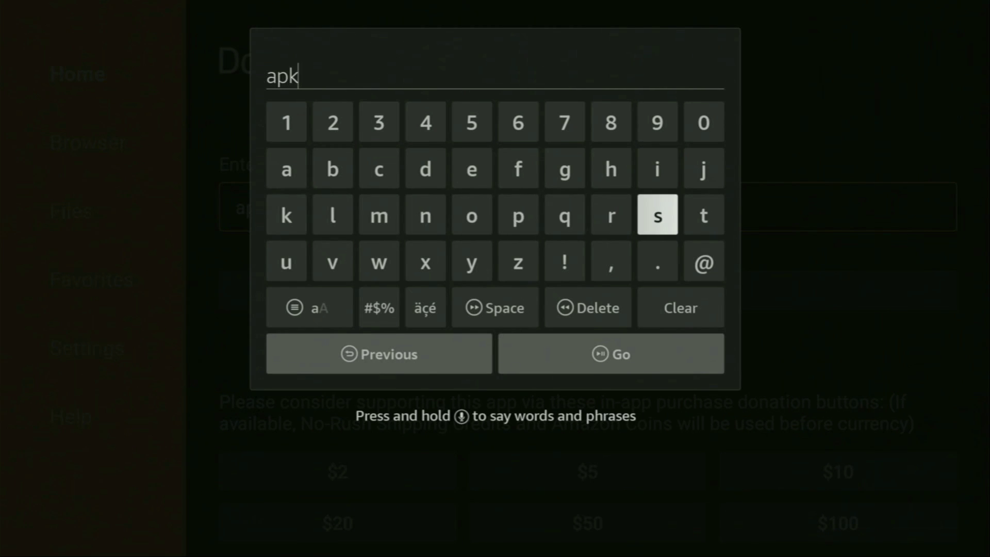
key("Return")
key("Up")
key("Left")
key("Return")
key("Down")
key("Left")
key("Left")
key("Left")
key("Left")
Step: Complete the address as apktime.com and move to the Go key
key("Left")
key("Left")
key("Return")
key("Up")
key("Right")
key("Right")
key("Return")
key("Down")
key("Down")
key("Right")
key("Right")
key("Right")
key("Right")
key("Return")
key("Up")
key("Left")
key("Left")
key("Left")
key("Left")
key("Left")
key("Left")
key("Up")
key("Return")
key("Down")
key("Right")
key("Right")
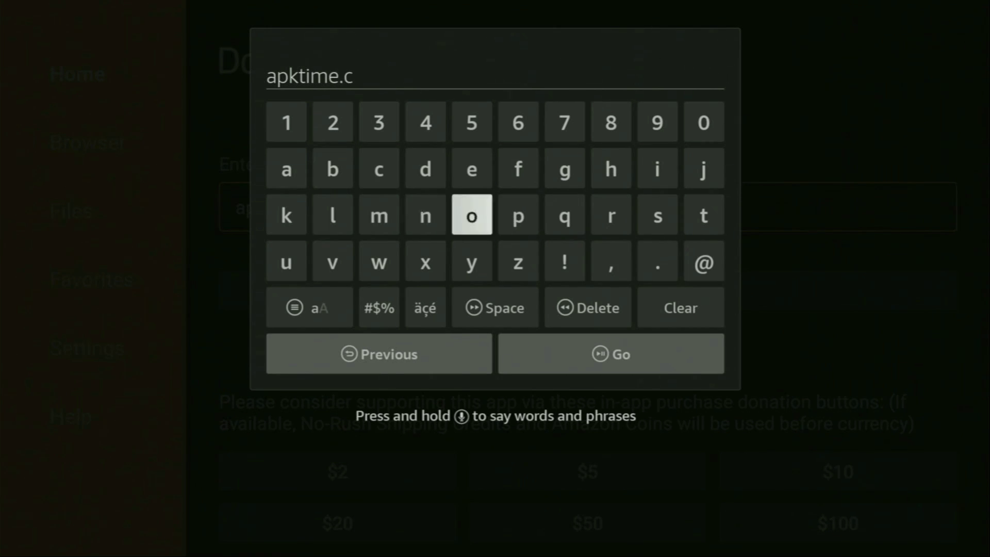
key("Return")
key("Left")
key("Left")
key("Return")
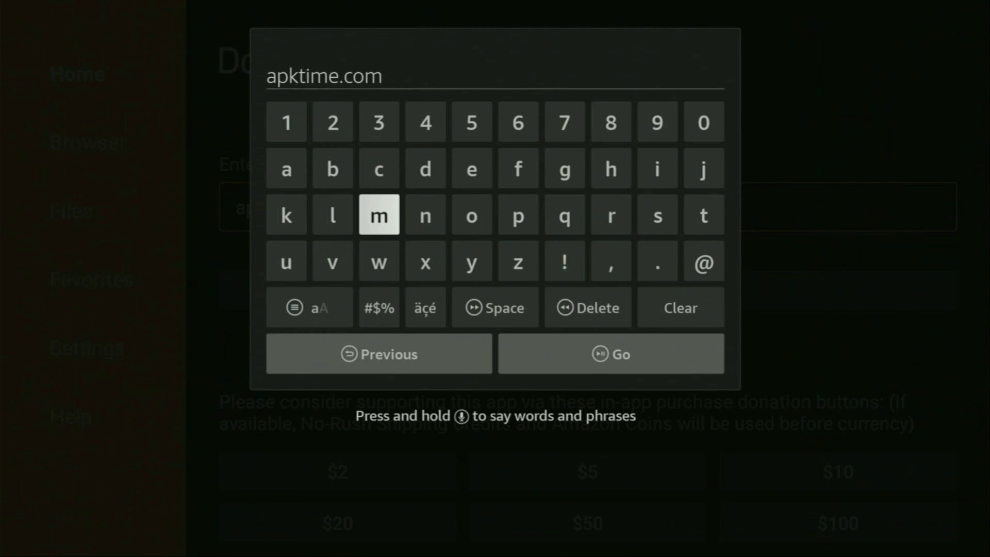
key("Down")
key("Down")
key("Down")
key("Right")
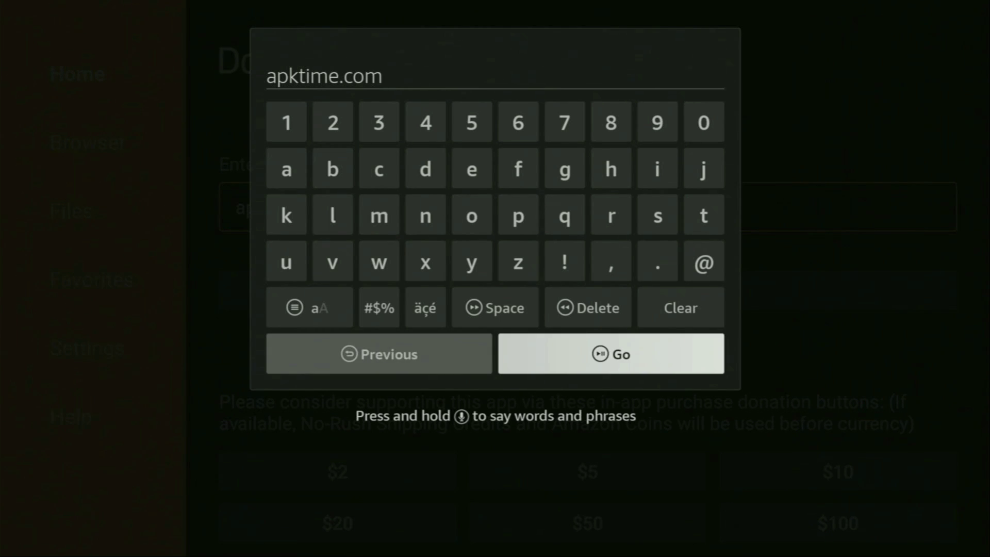
Step: Load apktime.com and open the APKTime install guide page
key("Return")
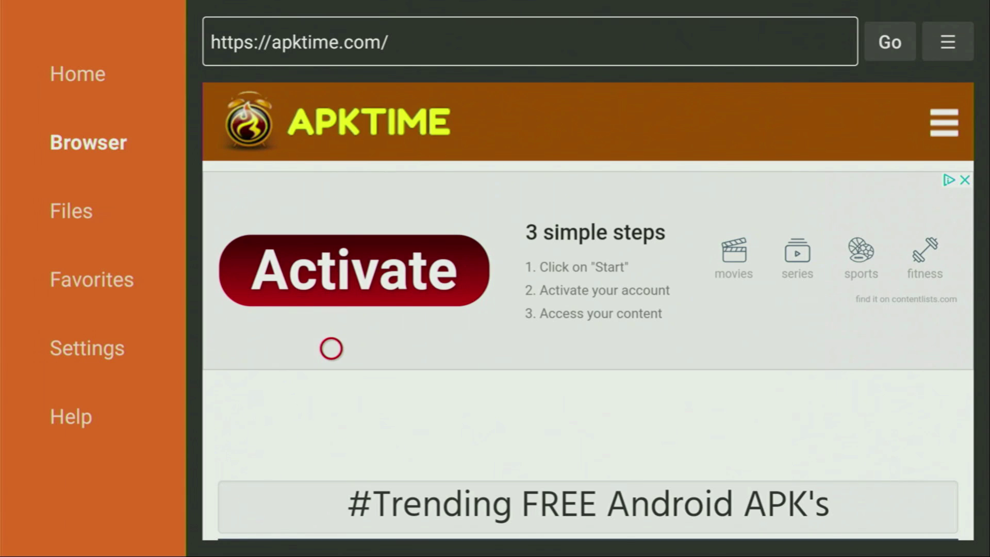
scroll(329, 415, "down", 10)
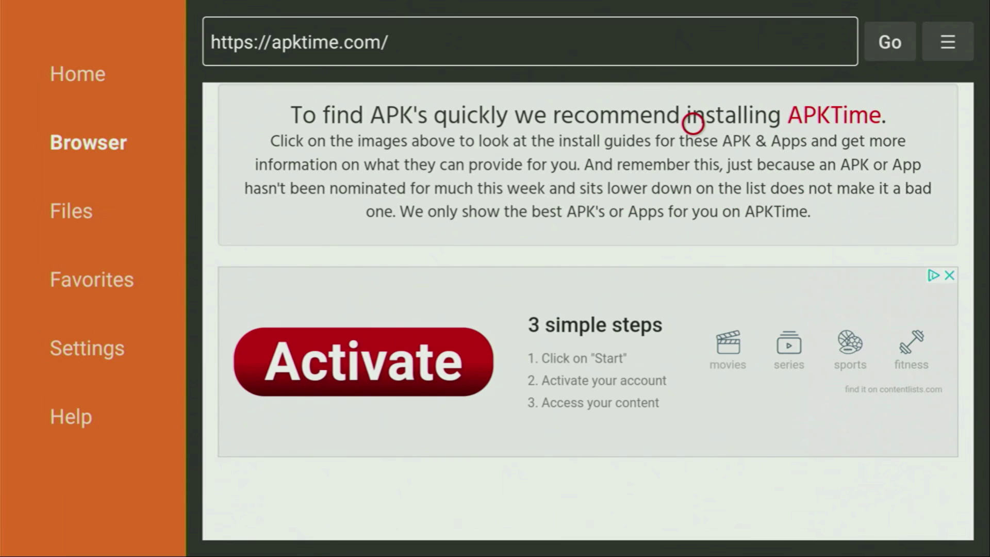
scroll(692, 123, "up", 3)
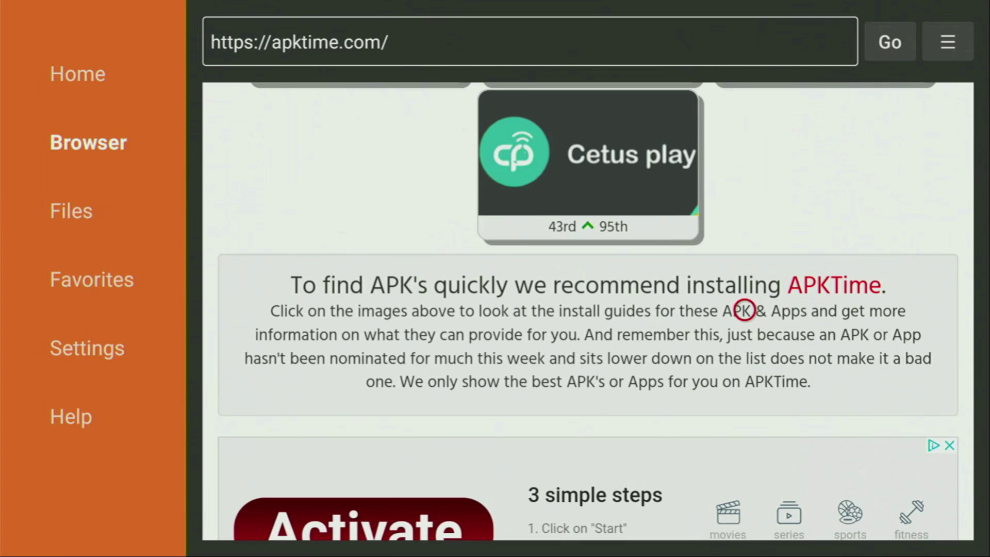
left_click(847, 287)
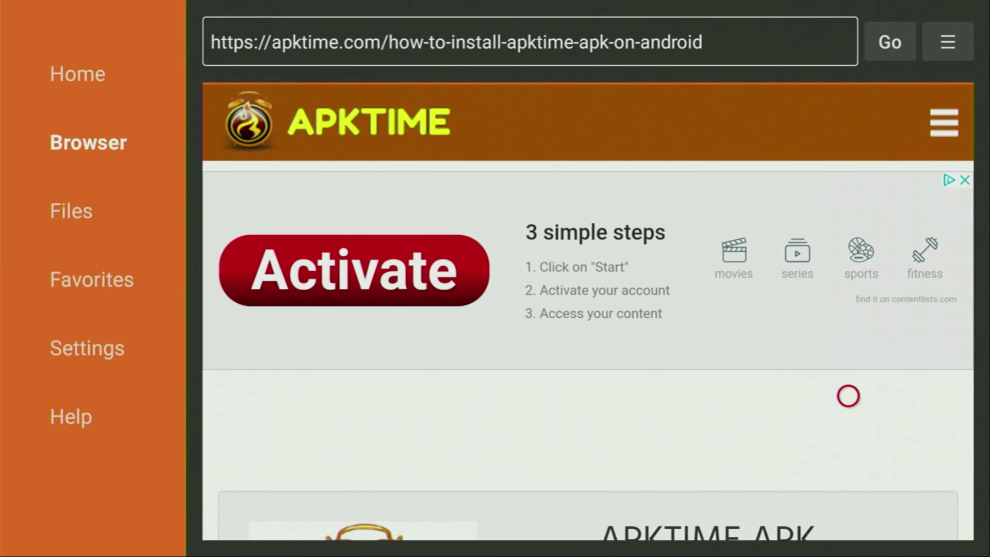
Step: Follow the Official Website button and download APKTime-v2.2-Original.apk from the index
scroll(848, 519, "down", 5)
scroll(848, 519, "down", 15)
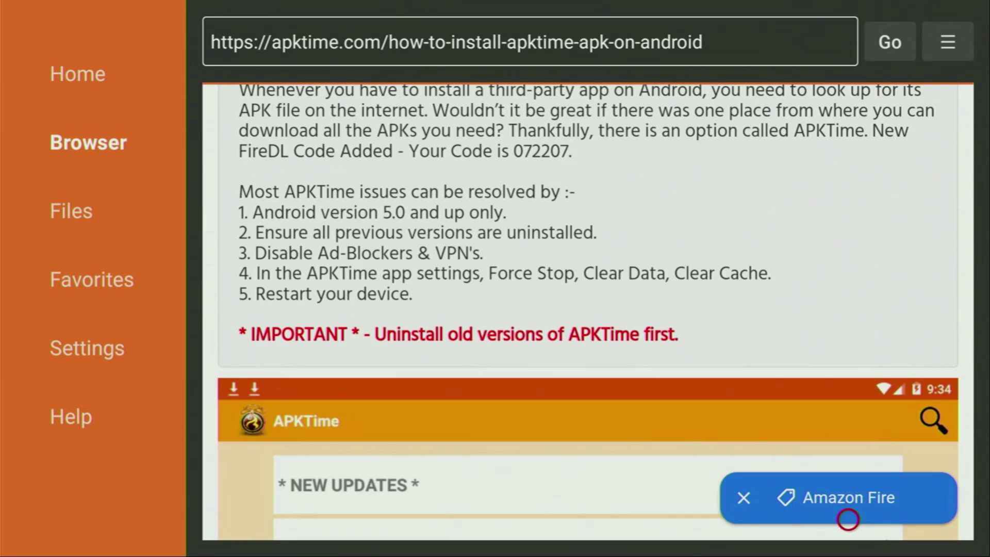
scroll(848, 519, "down", 5)
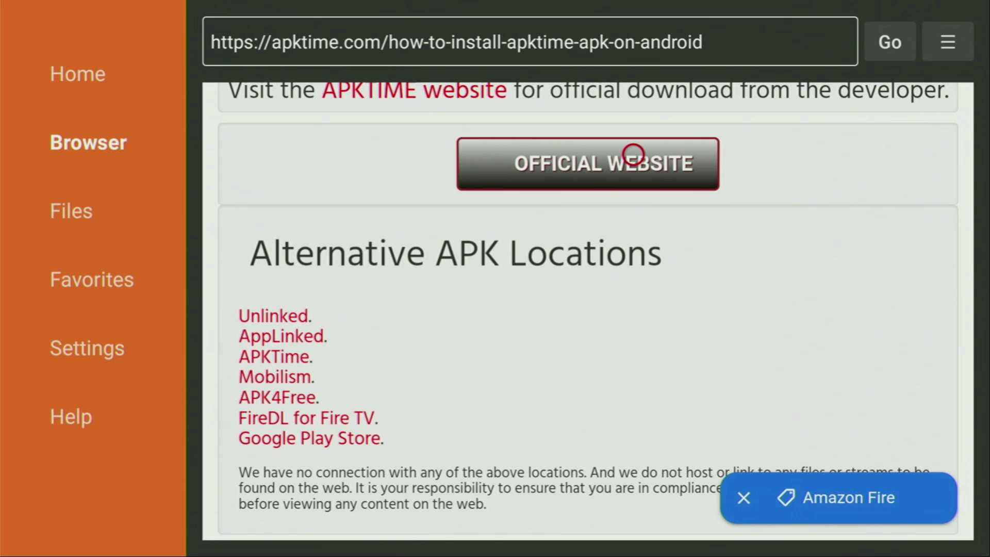
left_click(633, 154)
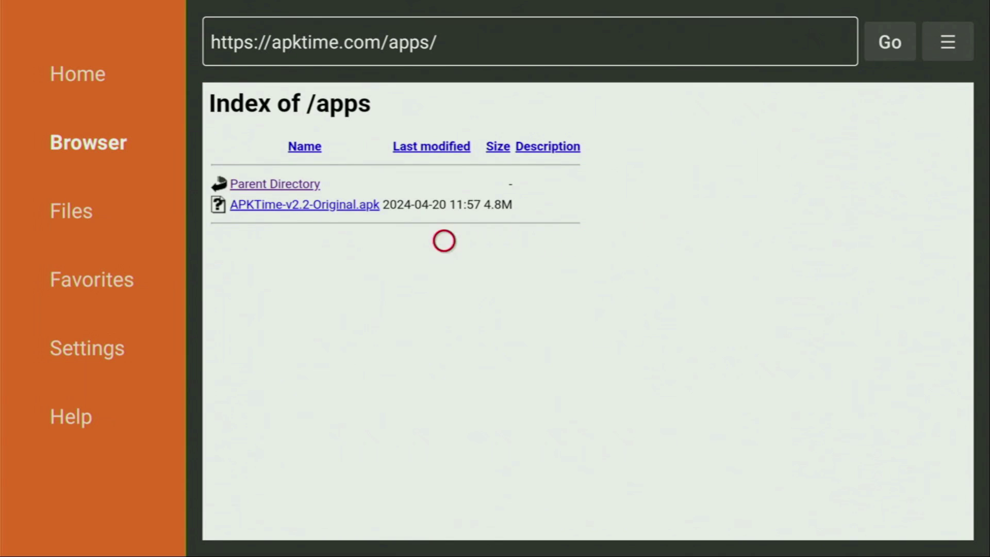
left_click(289, 214)
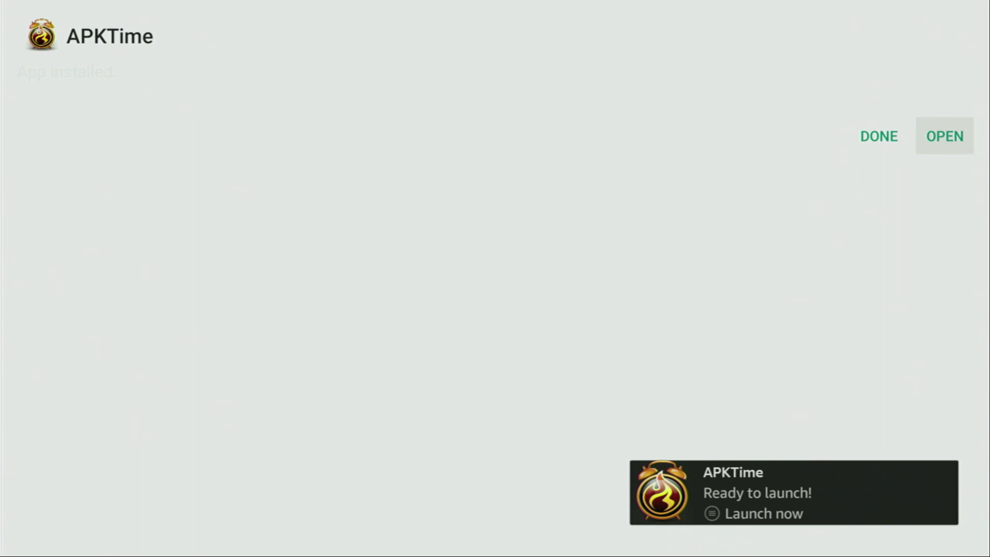
Step: Finish the APKTime install with DONE, then delete the downloaded APK file
key("Left")
key("Return")
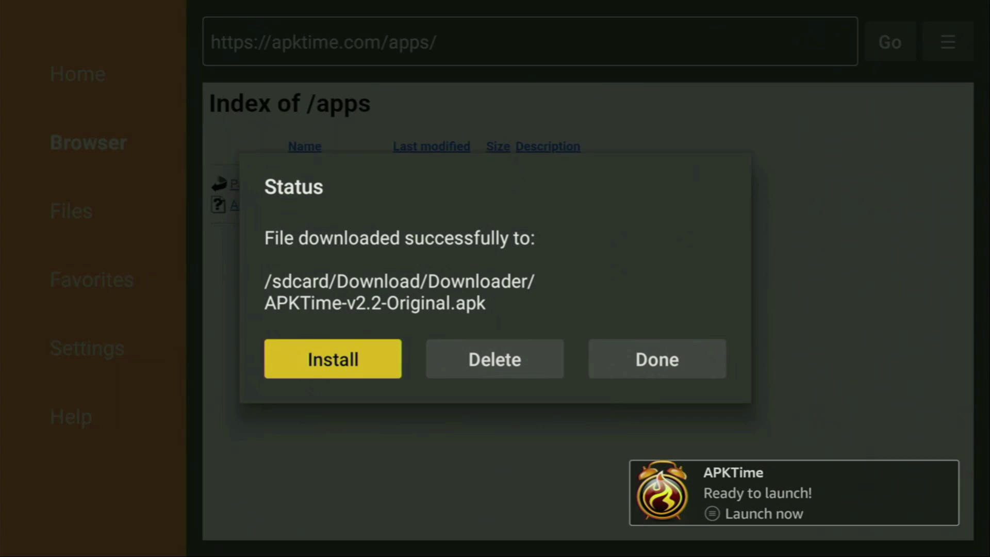
key("Right")
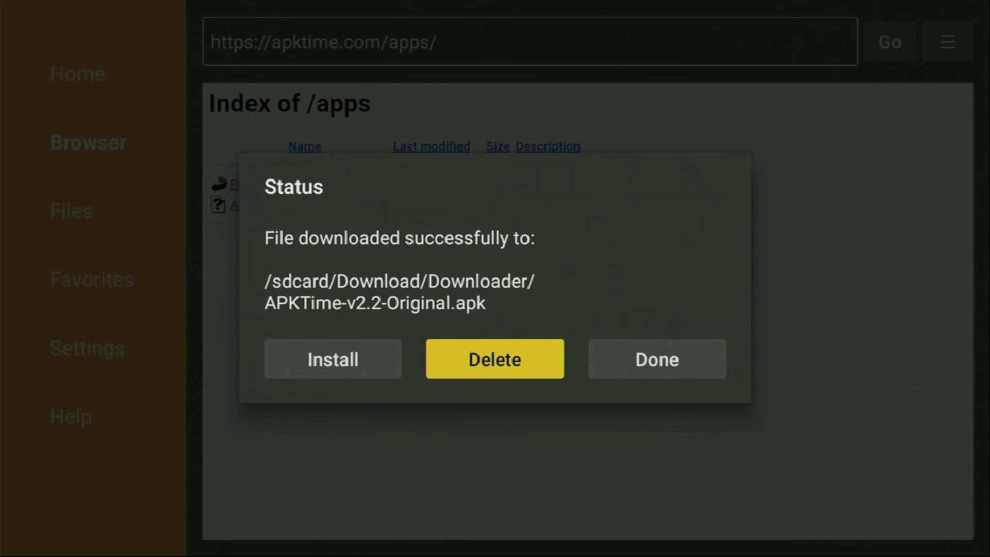
key("Return")
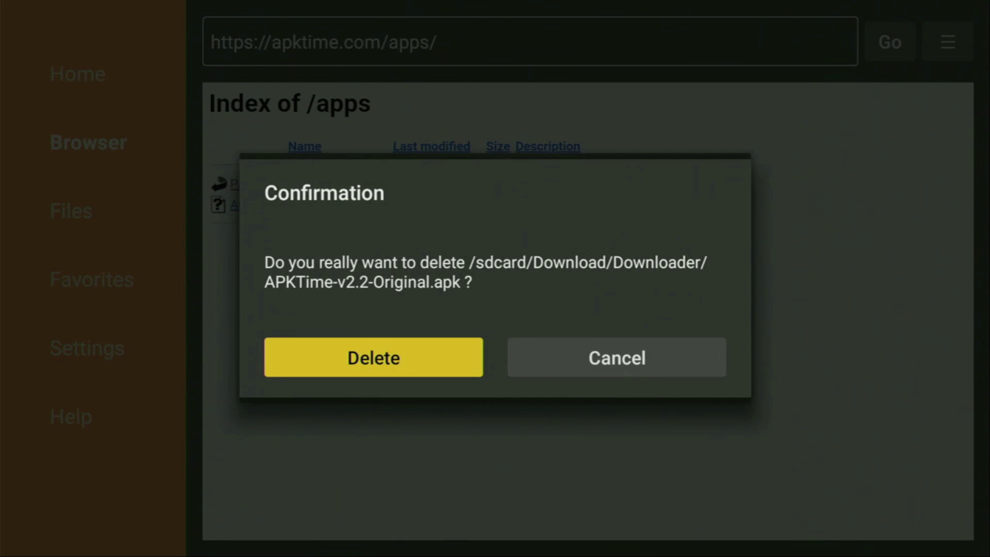
key("Return")
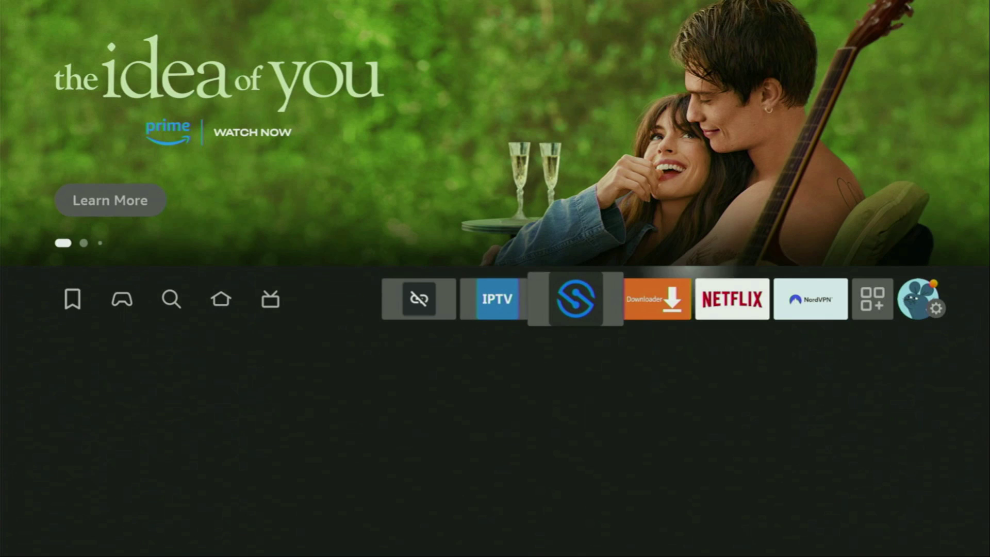
Step: In Your Apps & Channels, highlight the newly installed APKTime app
key("Return")
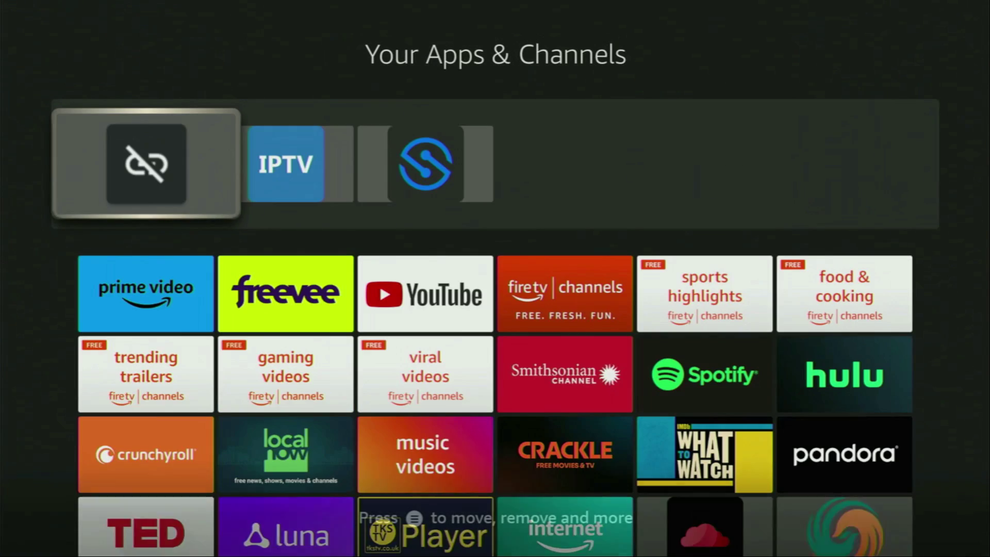
key("Down")
key("Down")
key("Down")
key("Down")
key("Down")
key("Up")
key("Up")
key("Up")
key("Up")
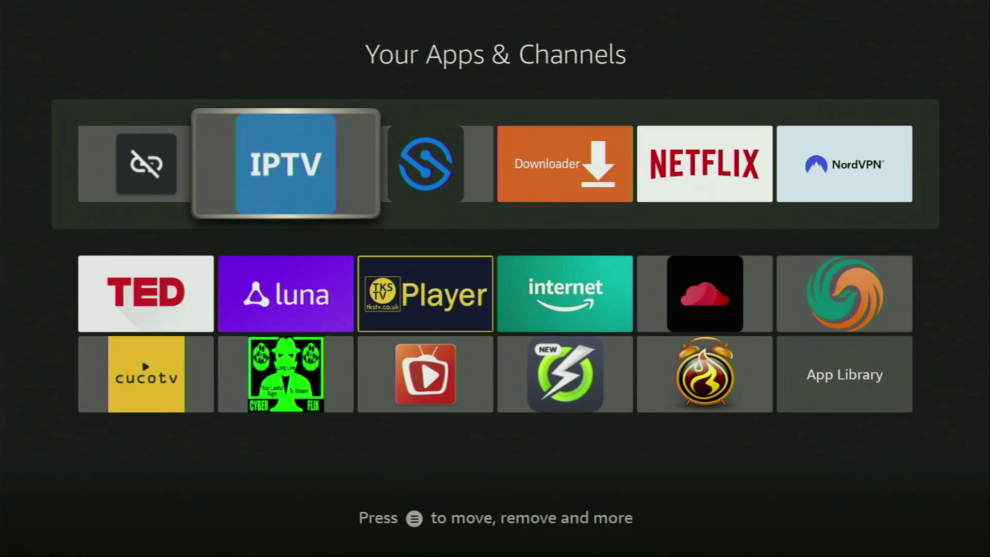
key("Right")
key("Down")
key("Down")
key("Down")
key("Down")
key("Down")
key("Right")
key("Right")
key("Right")
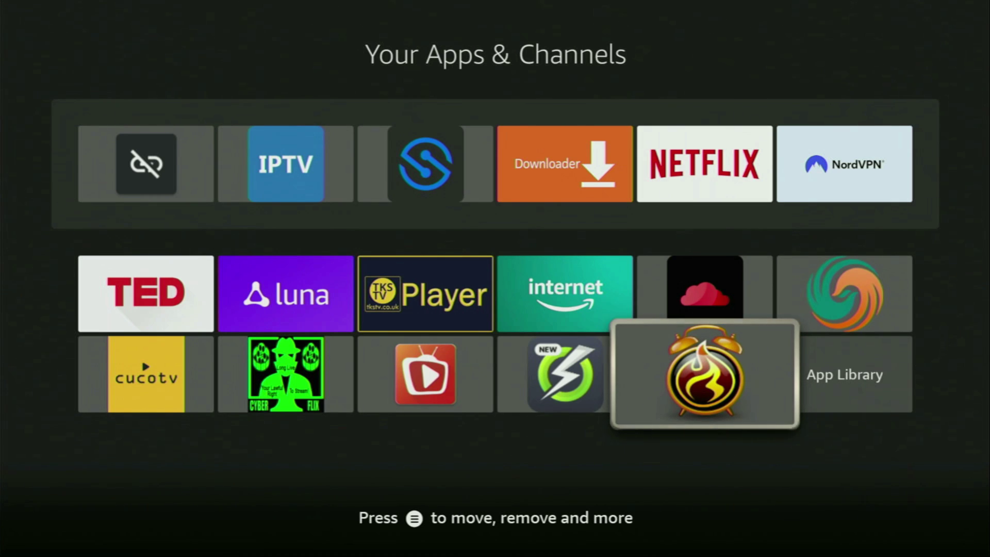
Step: Move APKTime to the front of the apps list, then check it leads the home row
key("Menu")
key("Down")
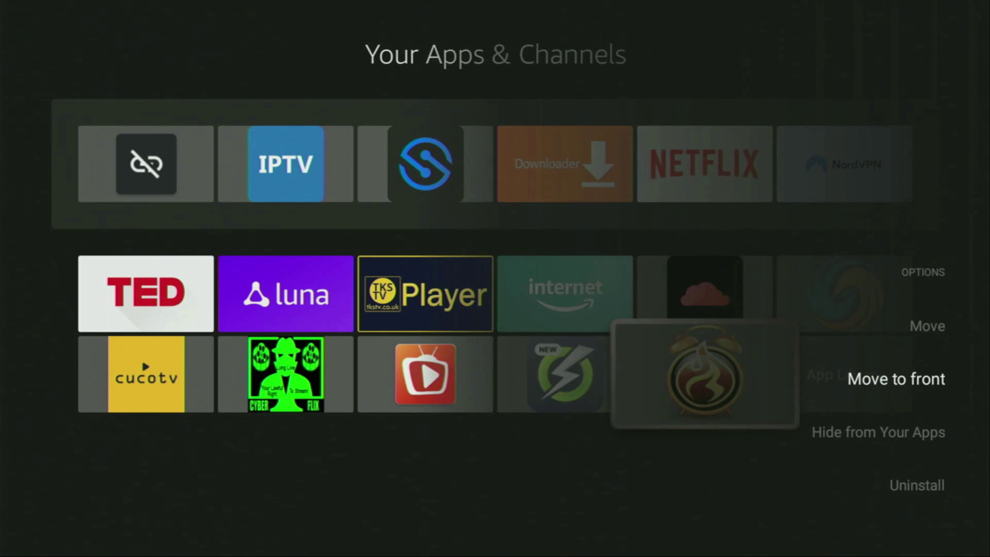
key("Return")
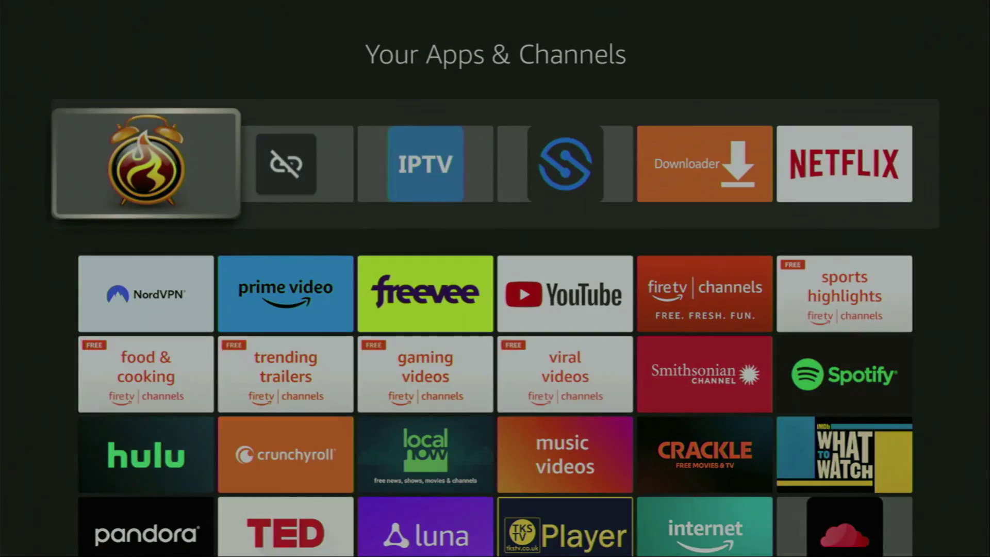
key("Escape")
key("Right")
key("Right")
key("Right")
key("Right")
key("Right")
key("Right")
Step: Under My Fire TV > Developer options > Install unknown apps, switch APKTime ON
key("Right")
key("Right")
key("Right")
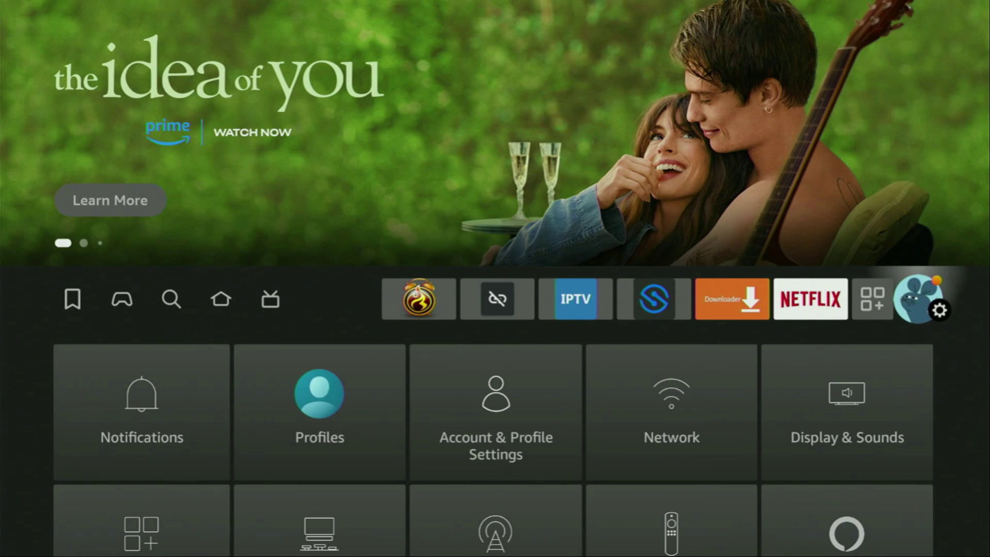
key("Down")
key("Down")
key("Down")
key("Right")
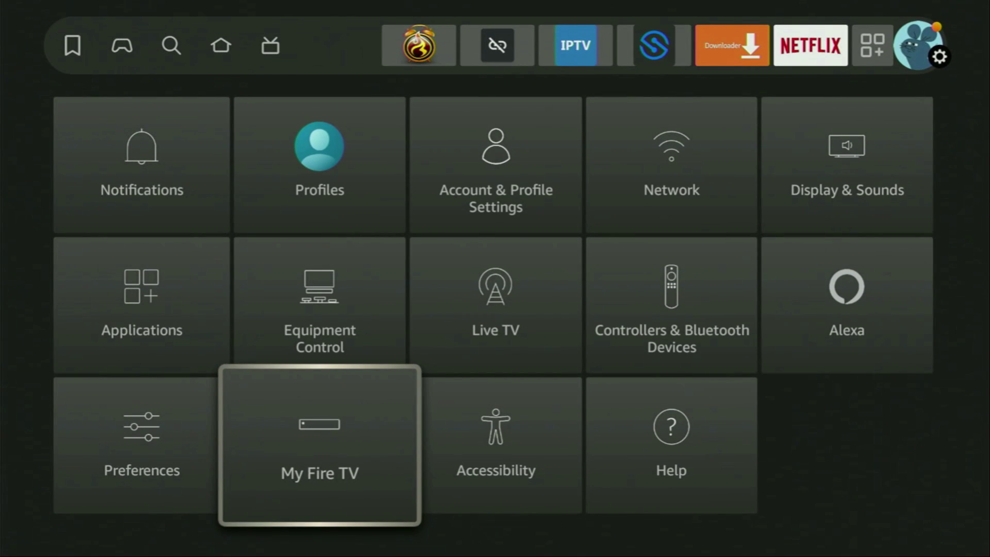
key("Return")
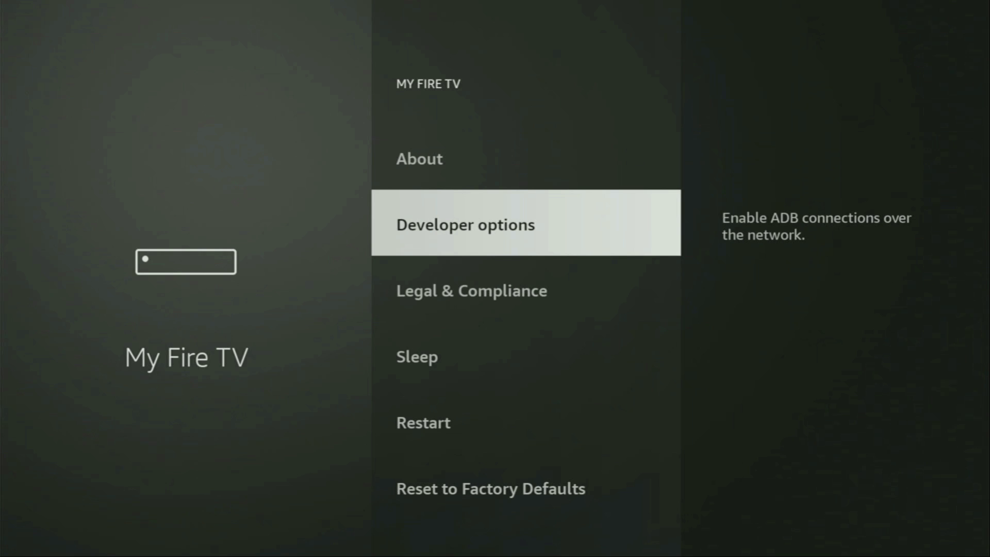
key("Return")
key("Down")
key("Return")
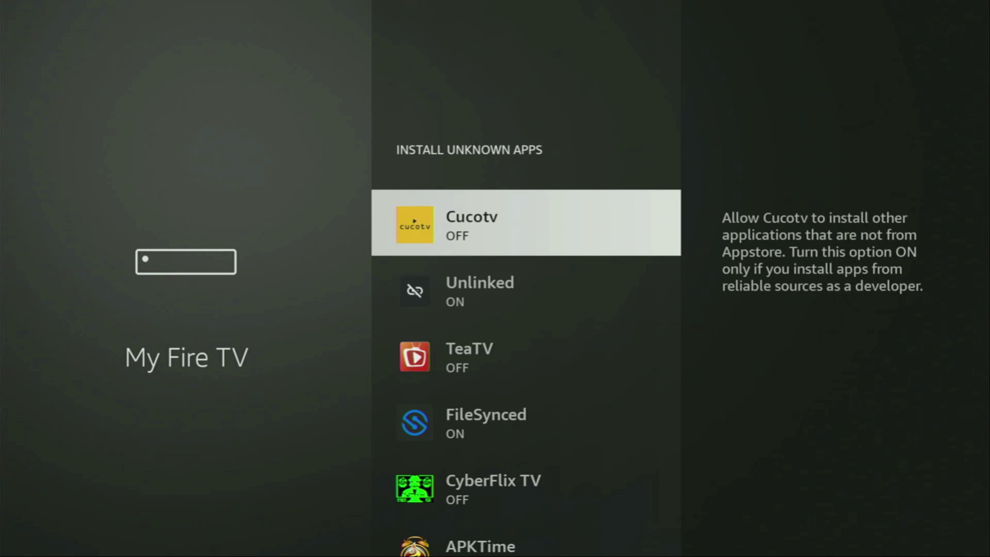
key("Down")
key("Down")
key("Down")
key("Down")
key("Down")
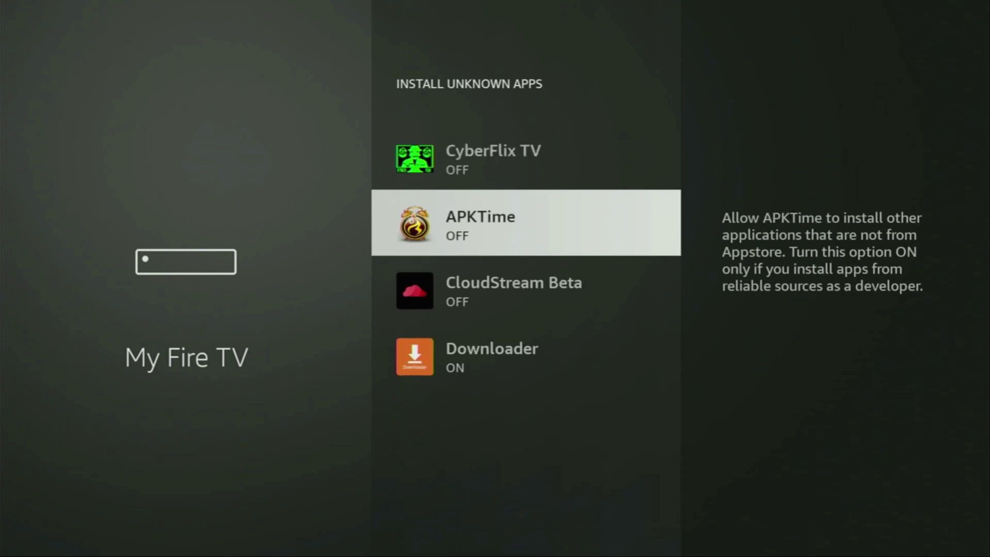
key("Return")
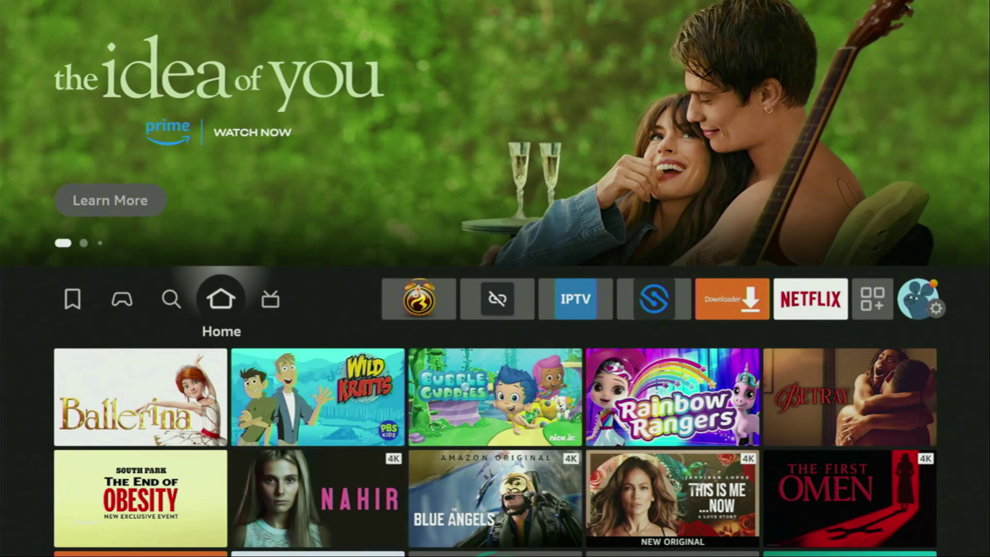
key("Right")
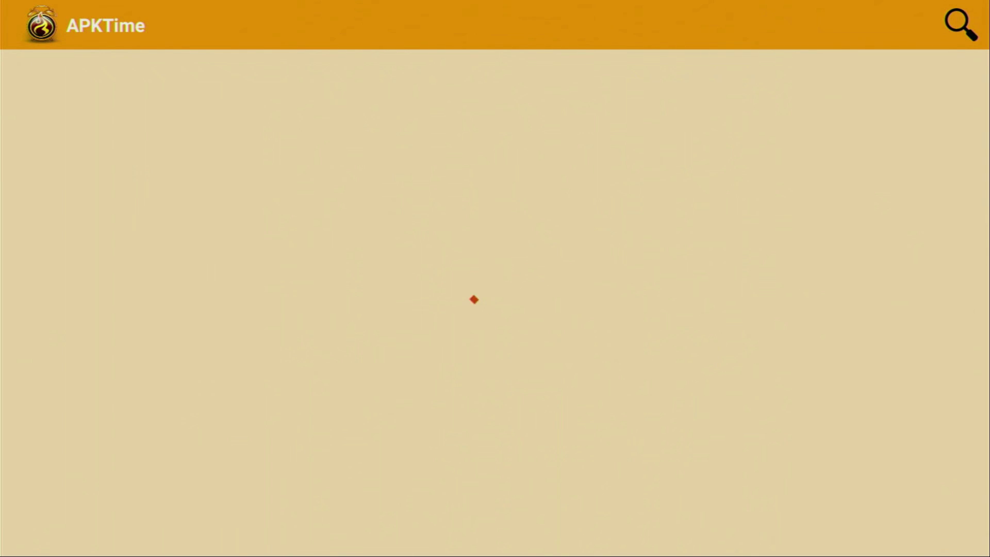
Step: Scroll APKTime's categories past APK Seekers, Gaming, Players n Browsers, Premium Services, Tools to Torrent Only
key("Down")
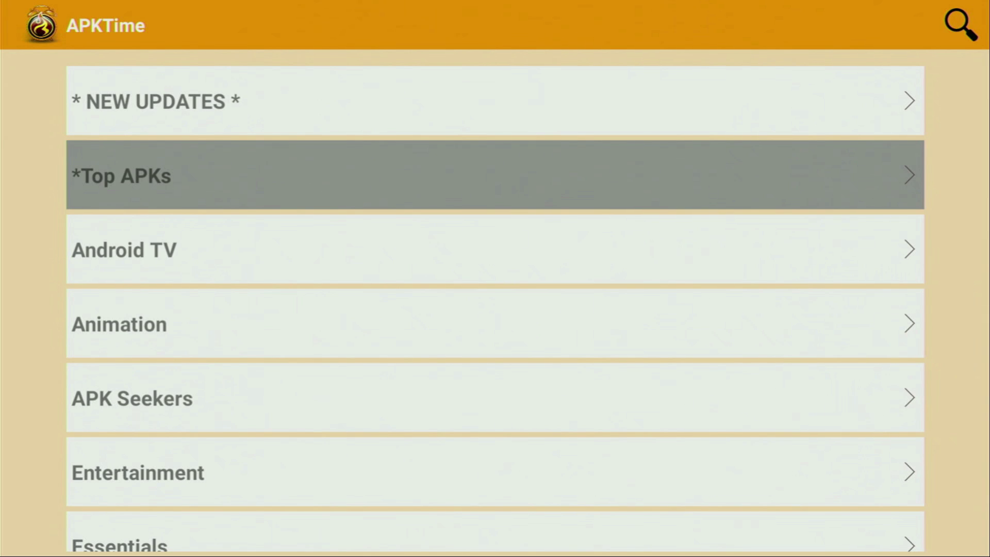
key("Down")
key("Down")
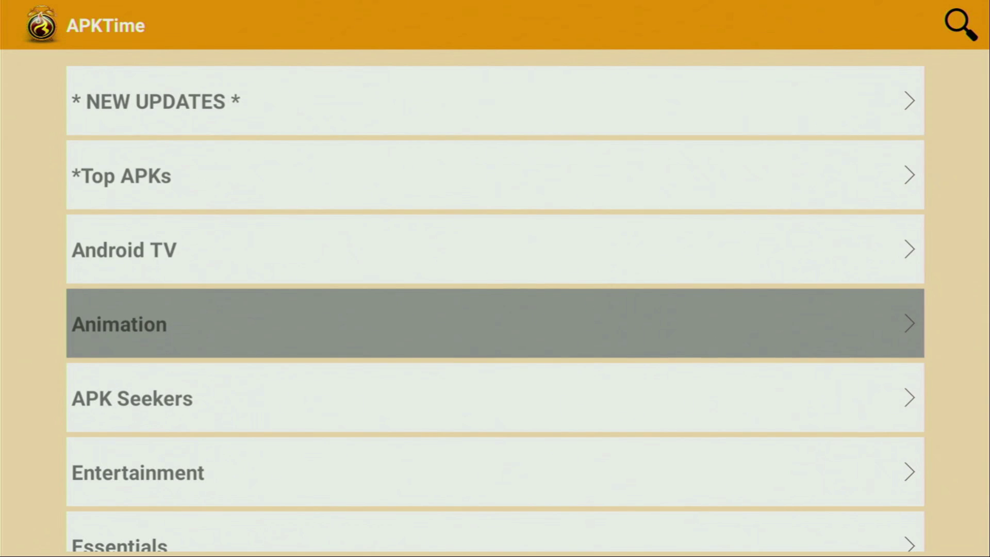
key("Down")
key("Down")
key("Down")
key("Down")
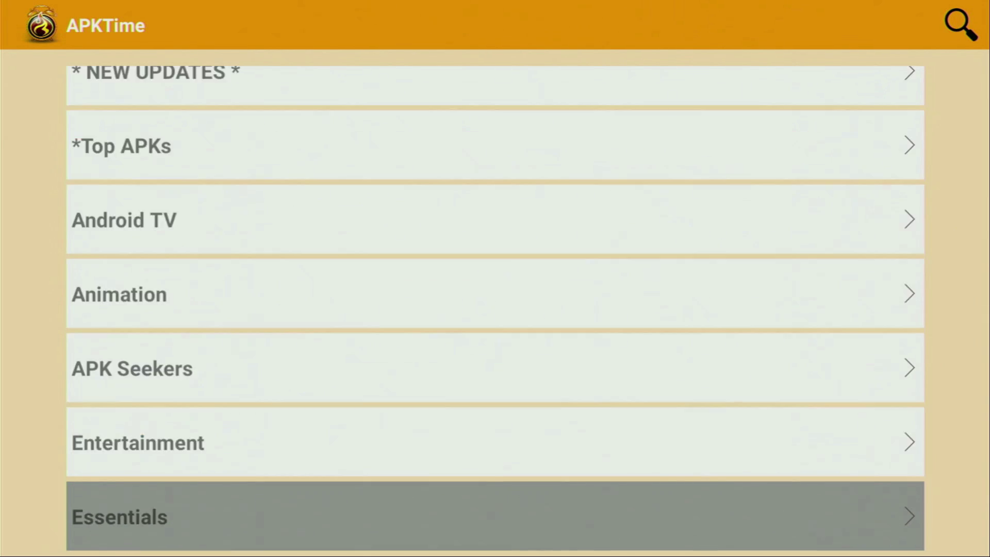
key("Down")
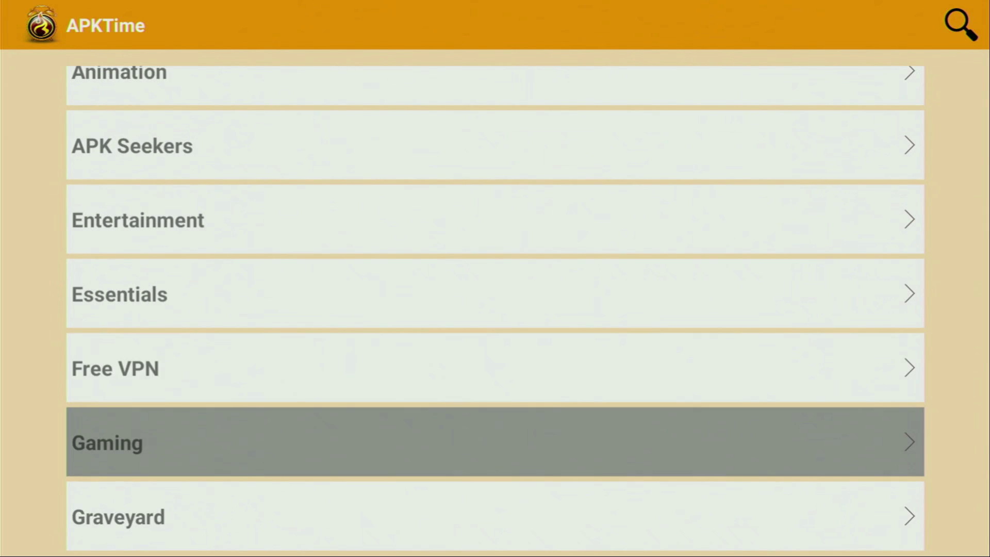
key("Down")
key("Down")
key("Down")
key("Down")
key("Down")
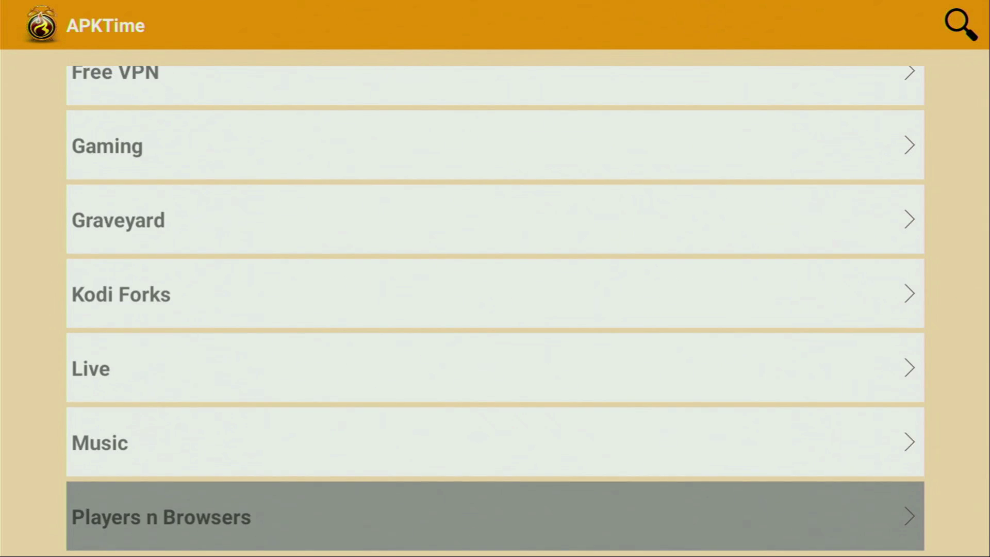
key("Down")
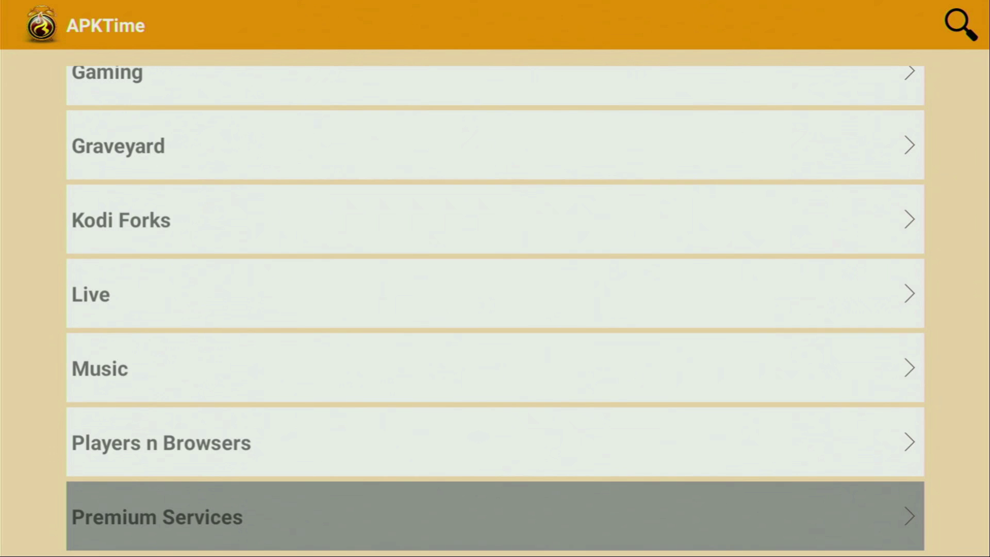
key("Down")
key("Down")
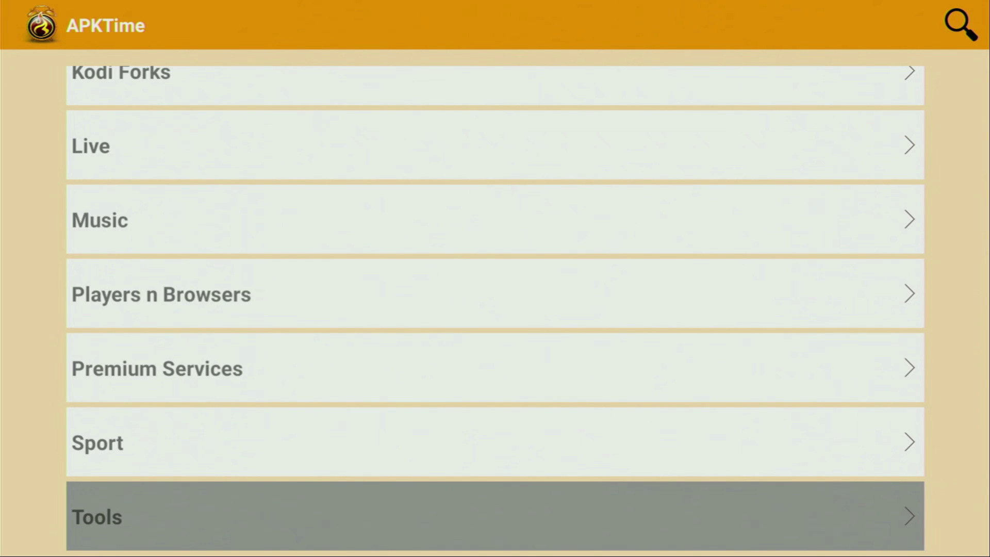
key("Down")
key("Down")
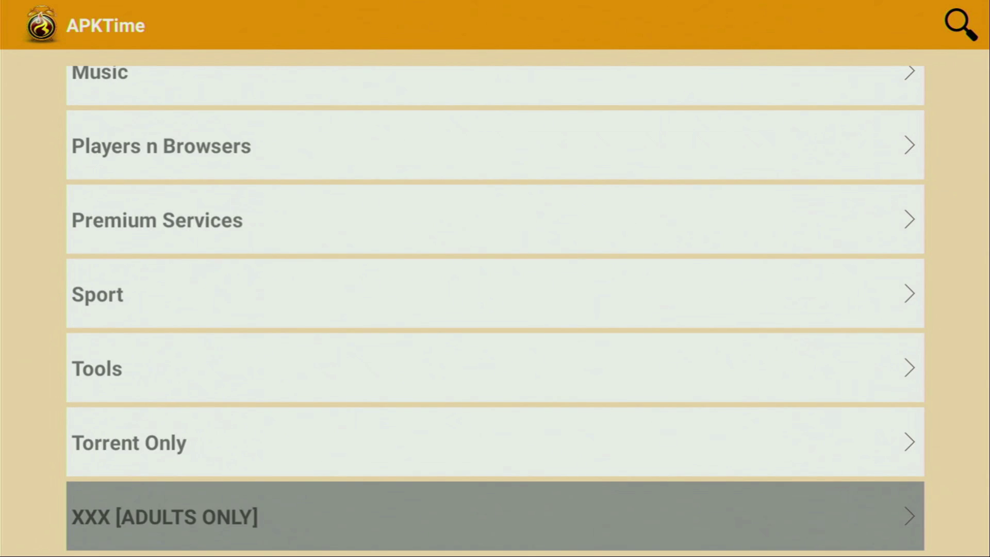
key("Down")
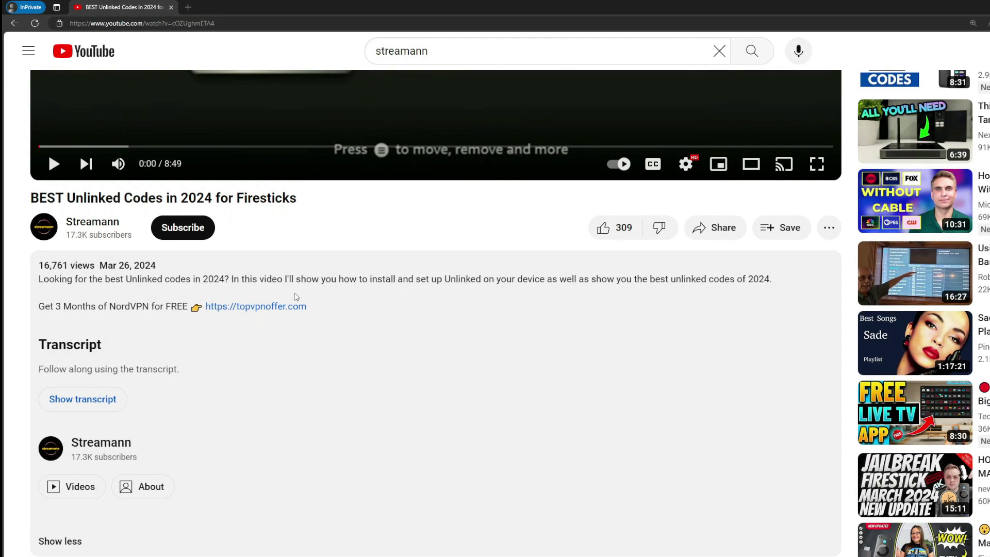
scroll(294, 312, "down", 4)
Step: Scroll down the video page and select the topvpnoffer.com link in the pinned comment
left_click_drag(337, 422, 236, 423)
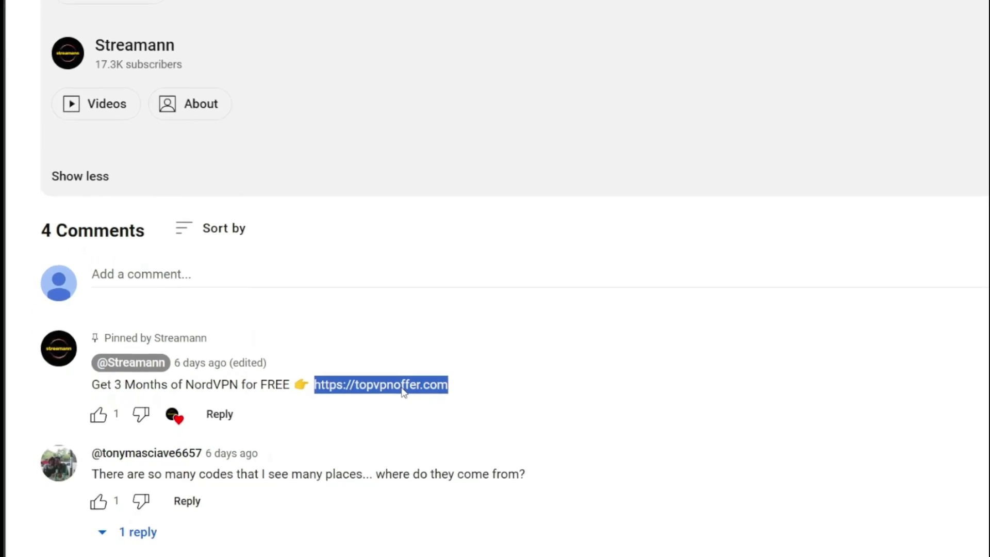